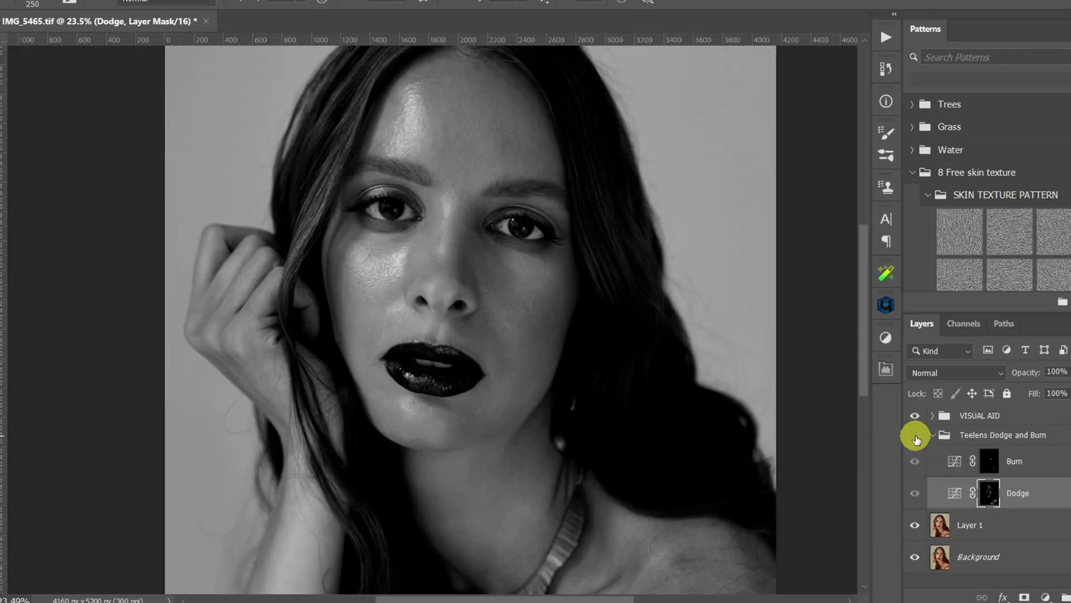
Hide the Teelens Dodge and Burn group and sketch burn marks over the cheek area.
click(974, 435)
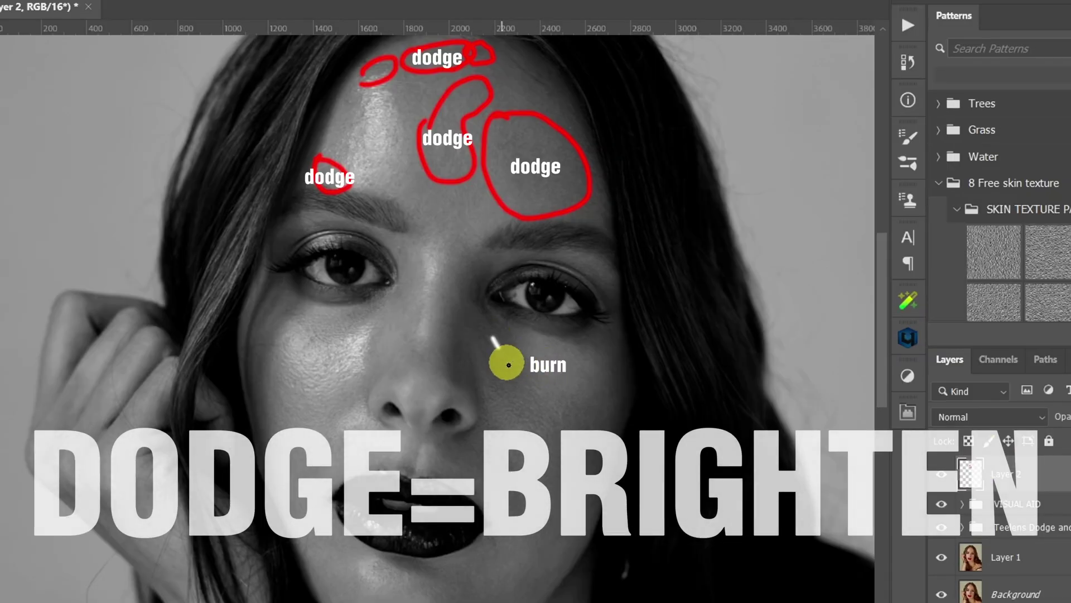
mouse_move(503, 360)
mouse_down()
mouse_move(581, 395)
mouse_move(573, 340)
mouse_move(514, 322)
mouse_up()
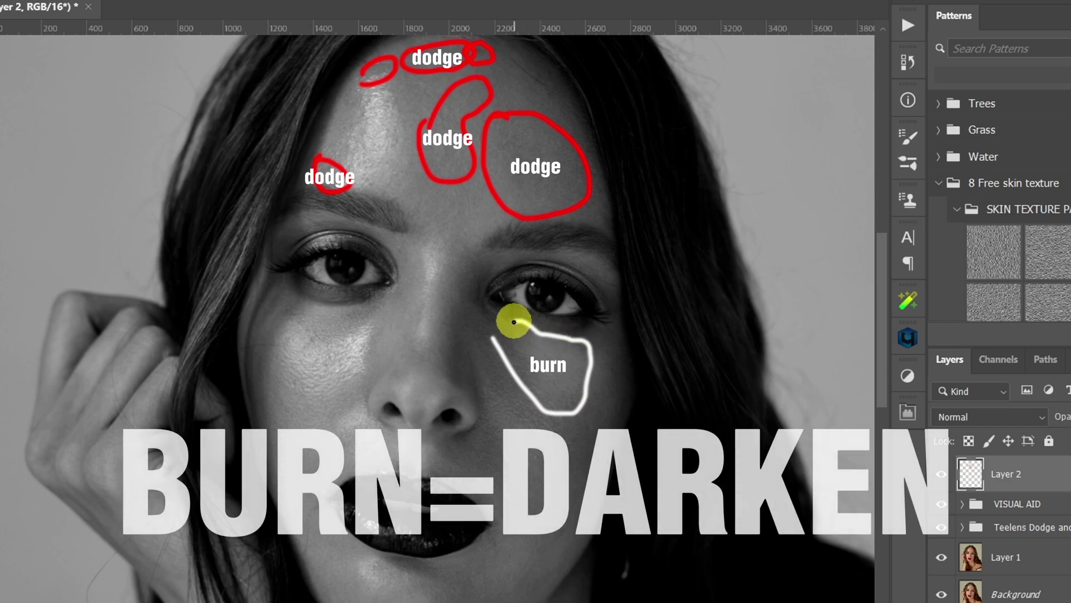
drag(532, 402, 583, 380)
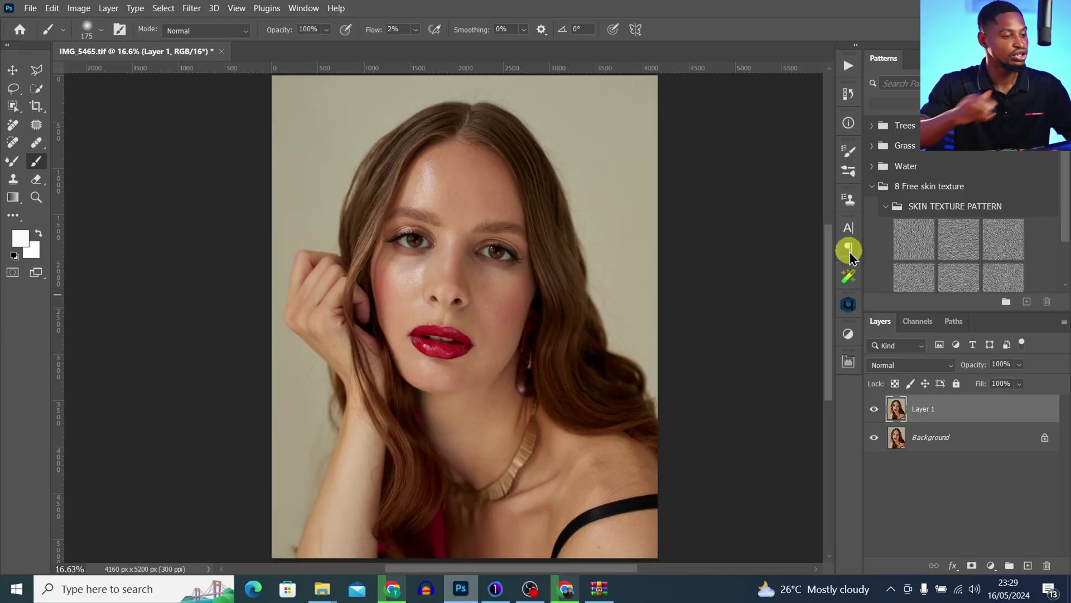
Add a Curves adjustment layer with its midpoint pulled down to darken the portrait.
key(z)
mouse_move(522, 299)
mouse_down()
mouse_move(555, 289)
mouse_move(536, 297)
mouse_up()
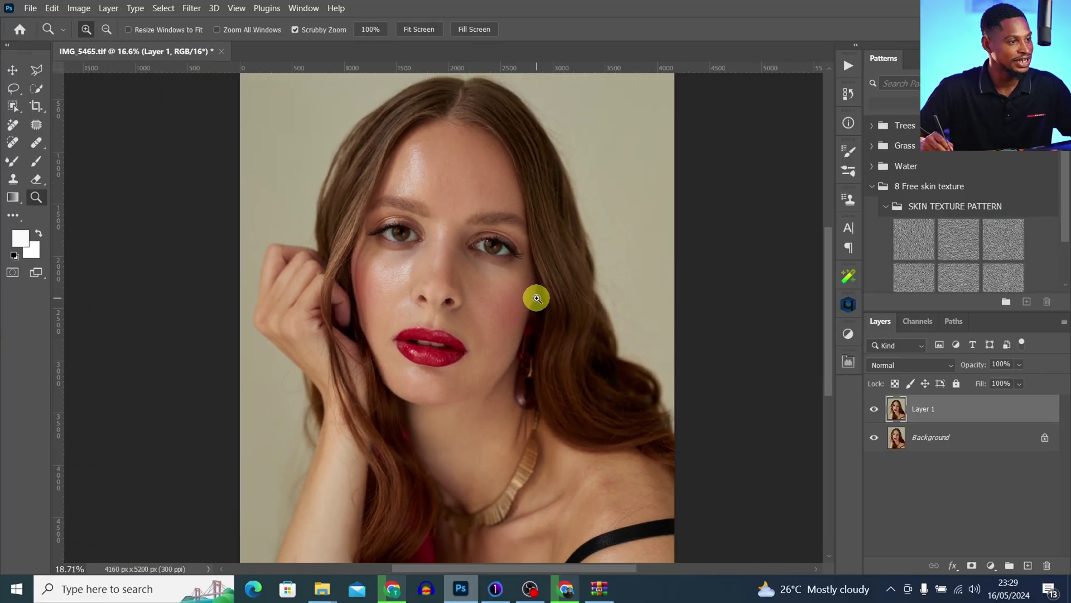
key(b)
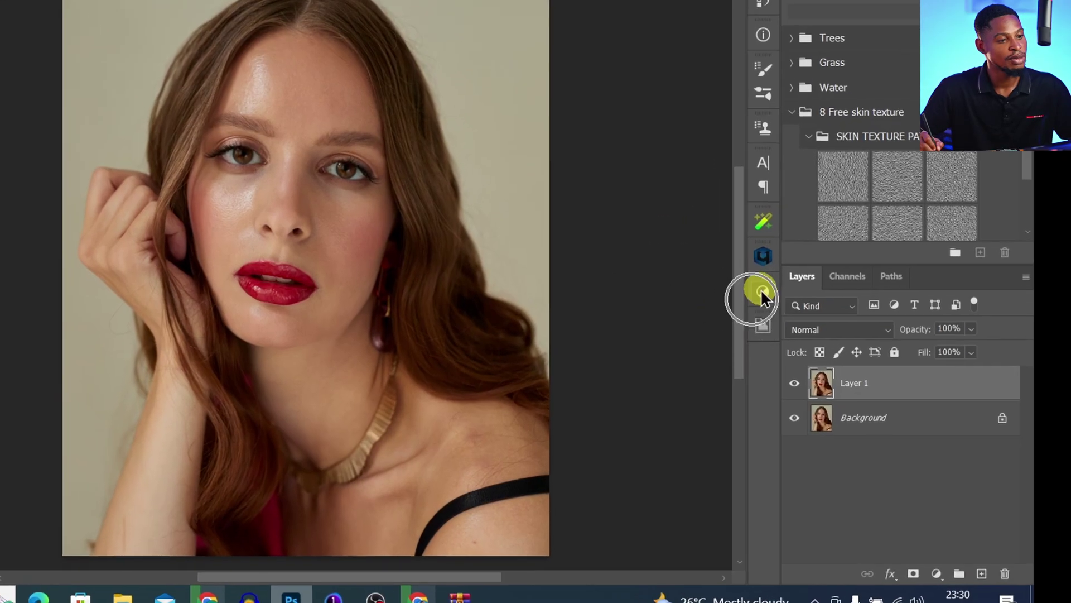
click(693, 282)
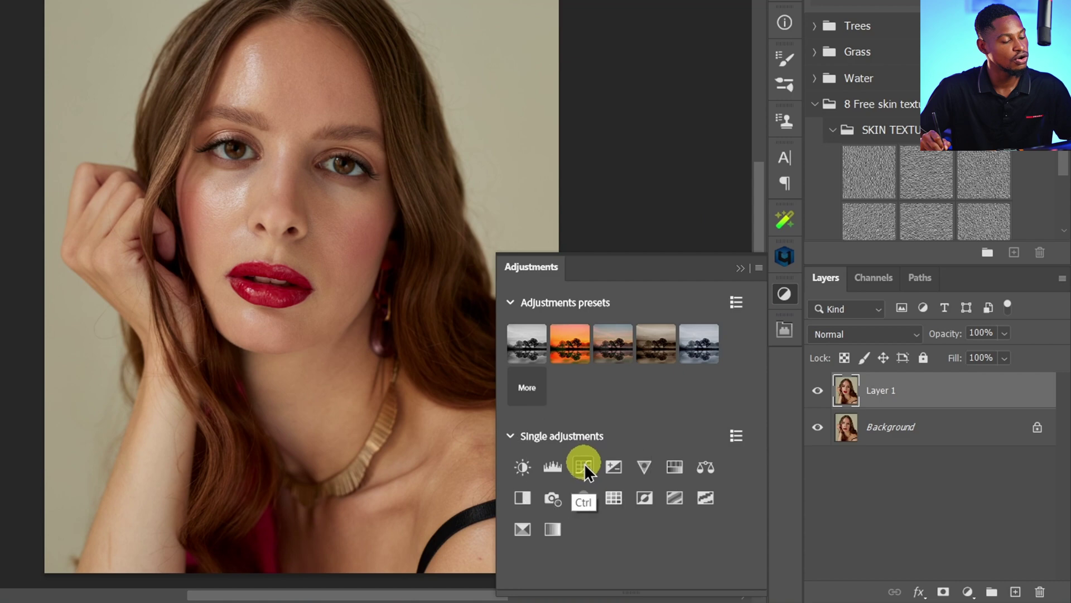
click(582, 467)
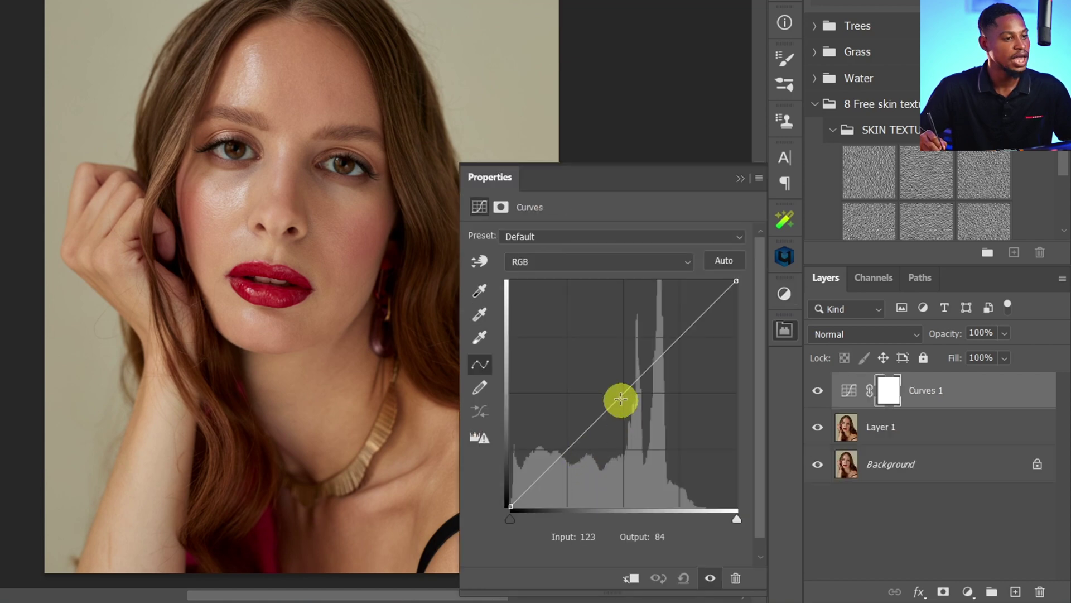
click(625, 396)
drag(622, 390, 636, 414)
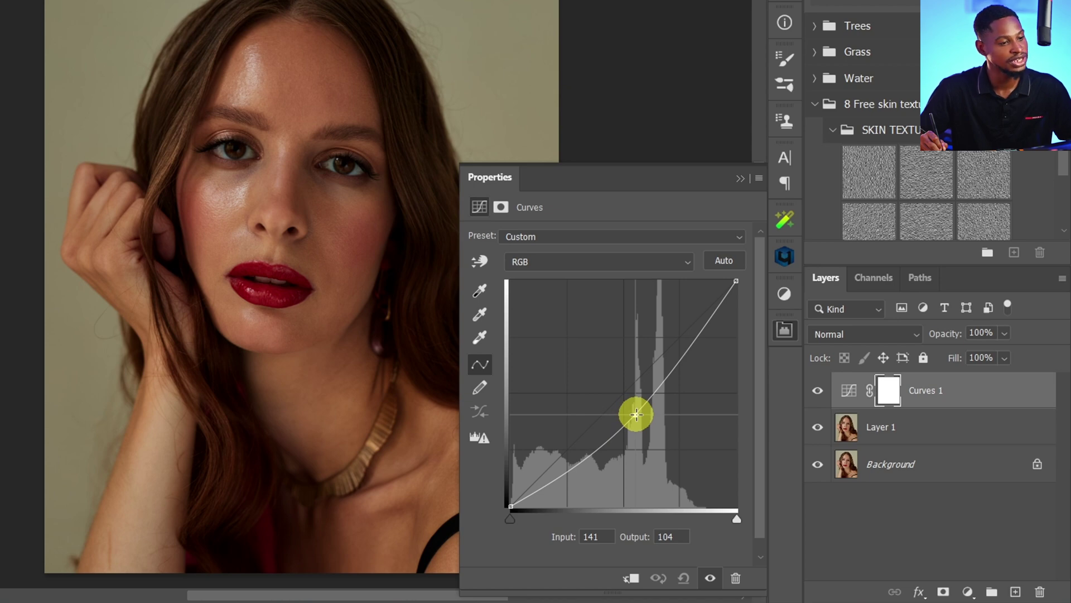
drag(636, 414, 635, 416)
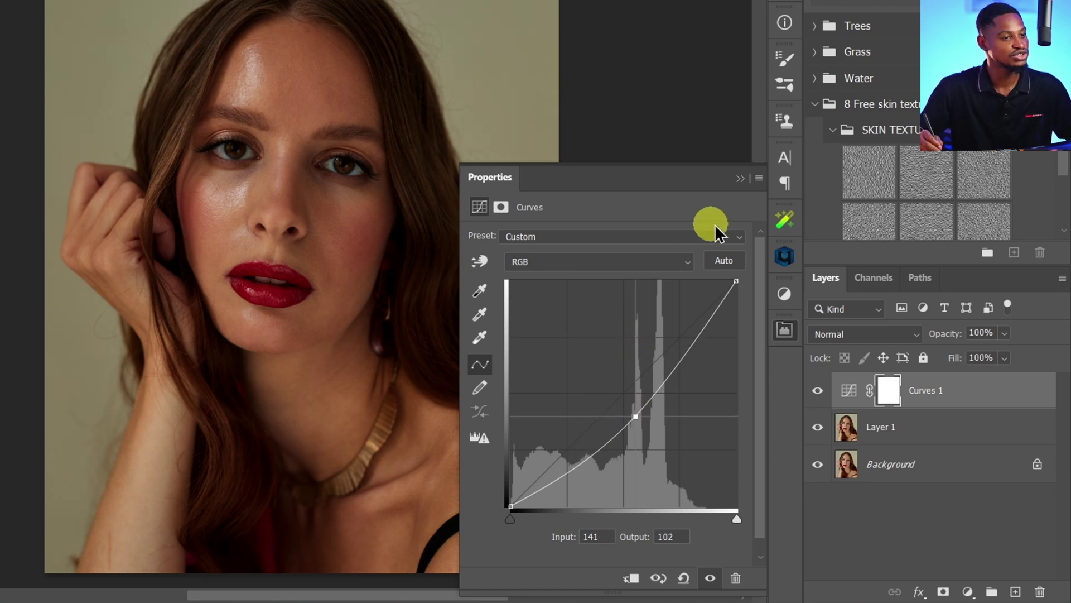
Name the curves layer 'burn' and invert its mask to black.
click(741, 179)
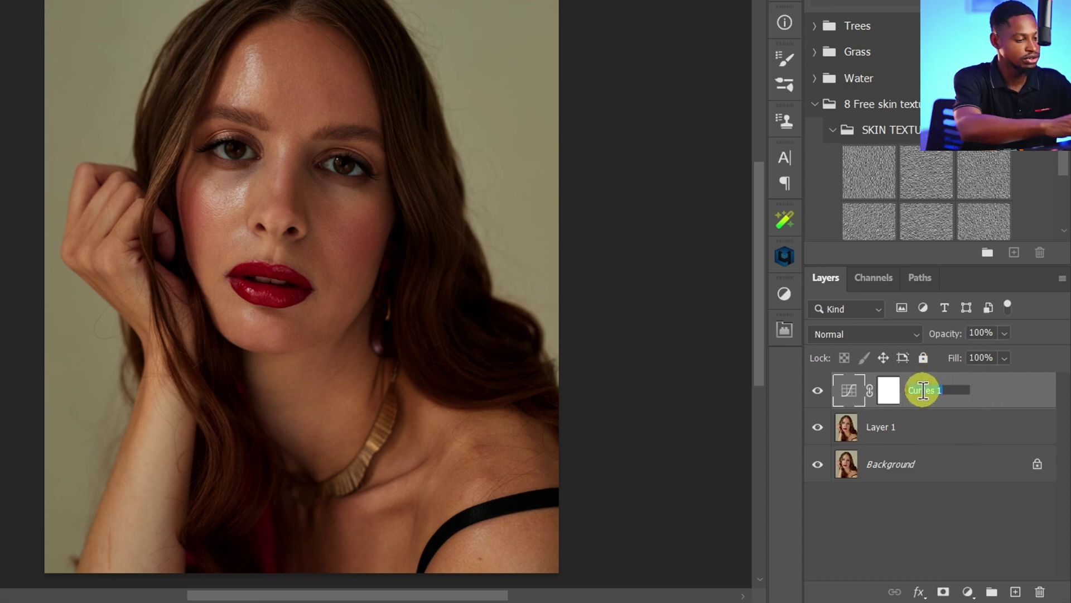
text(n)
key(Return)
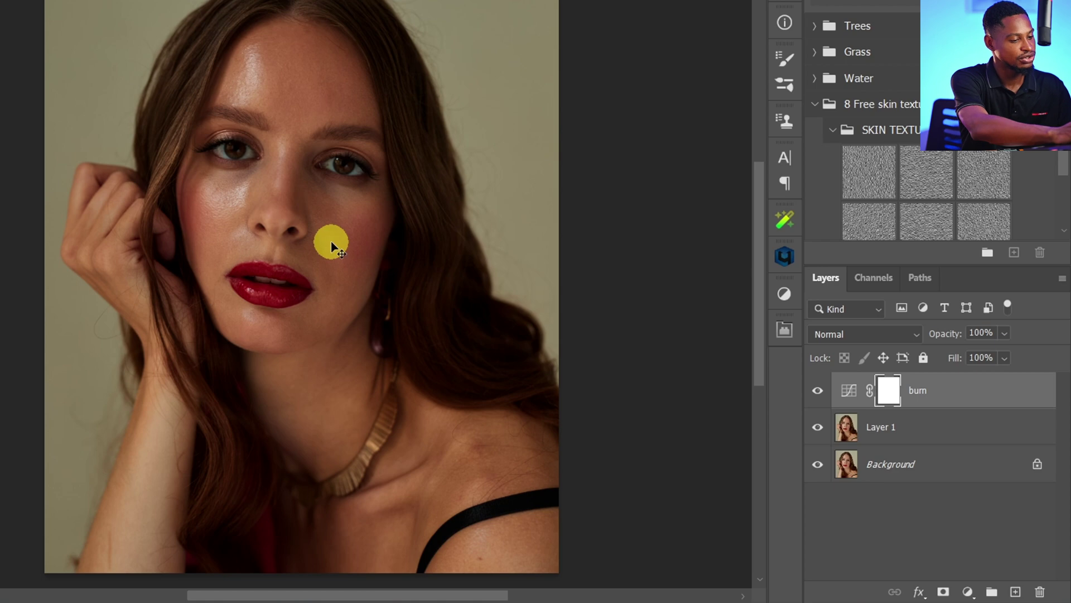
key(ctrl+i)
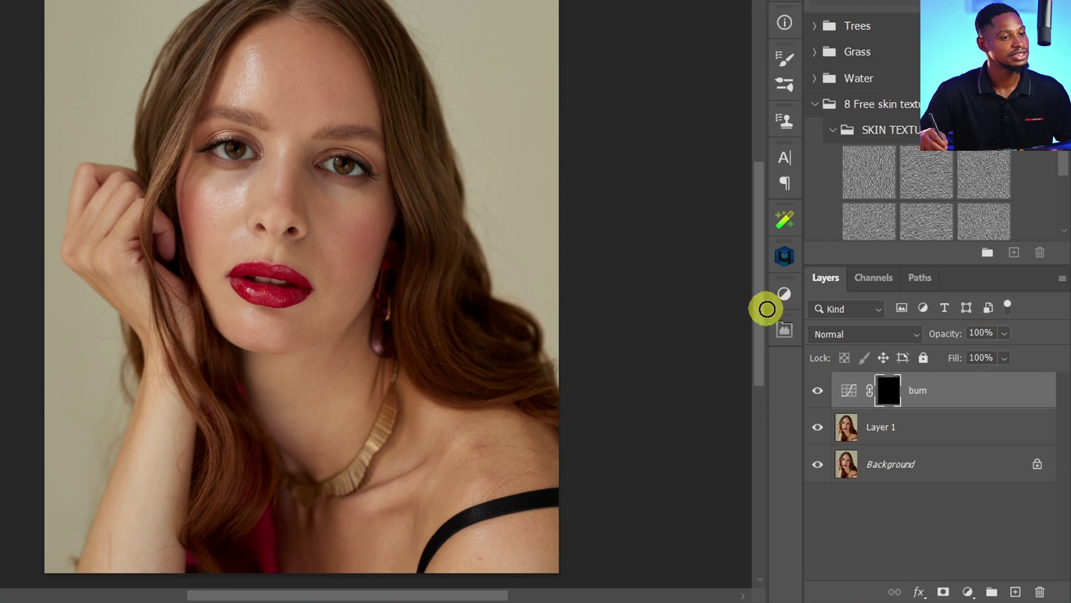
Add a brightening Curves layer with an inverted black mask, named 'Dodge'.
click(784, 294)
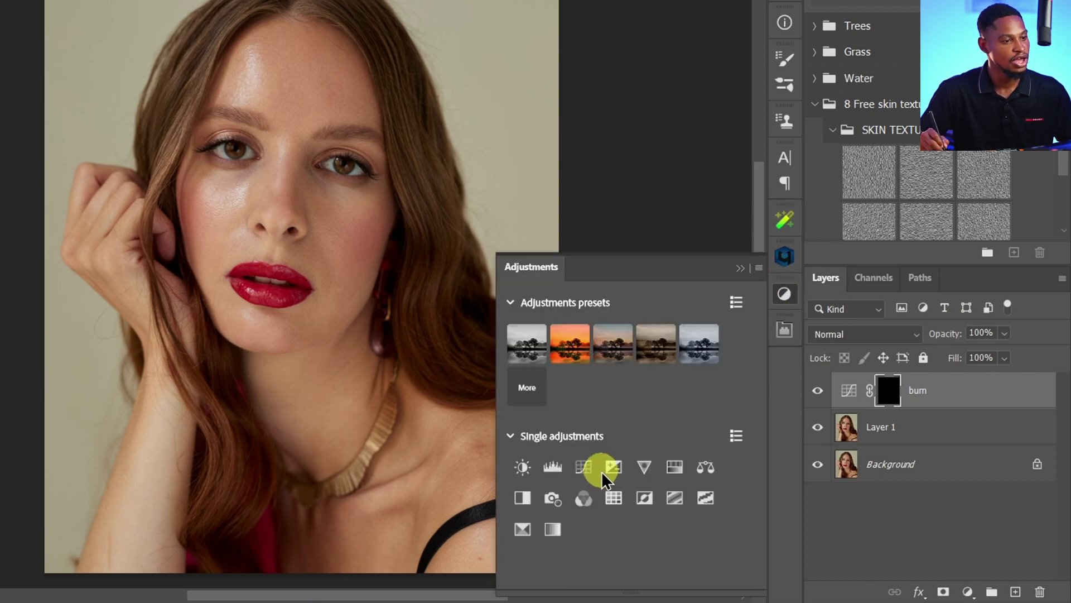
click(585, 468)
click(627, 387)
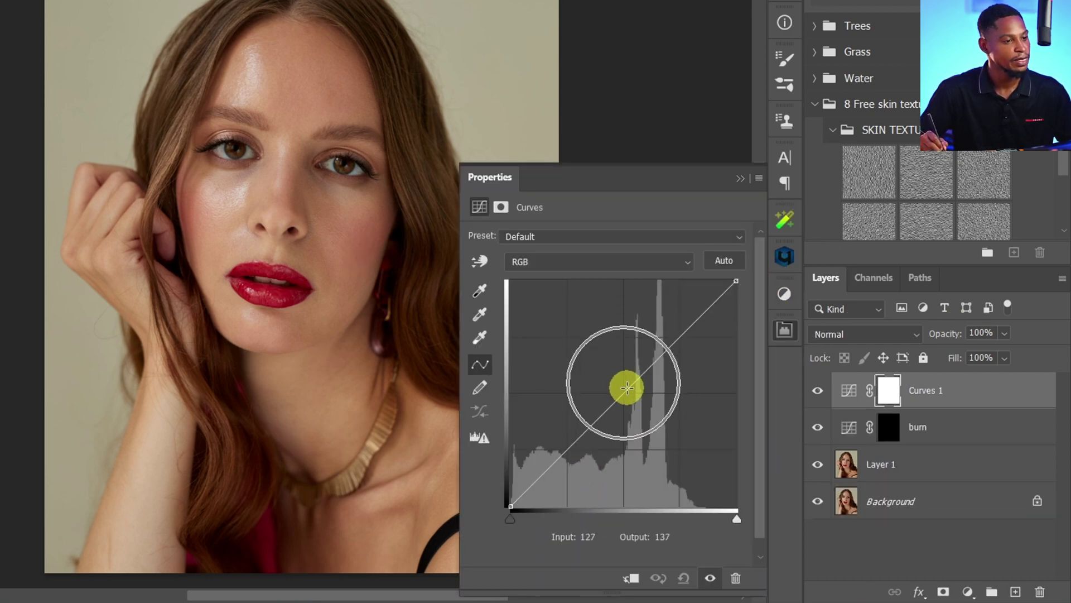
drag(623, 391, 607, 378)
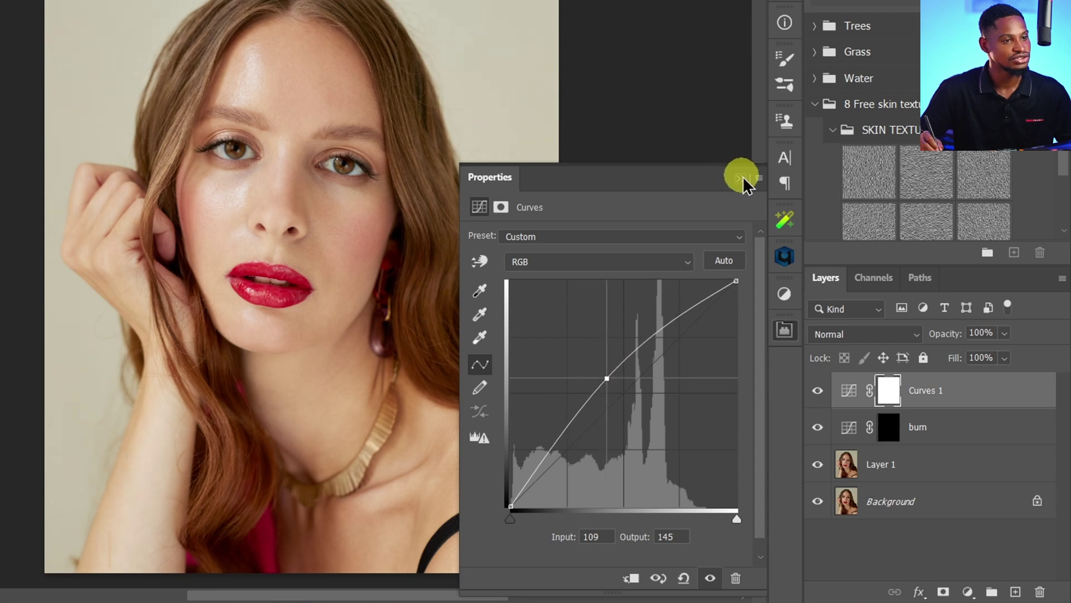
click(745, 180)
ctrl+click(887, 391)
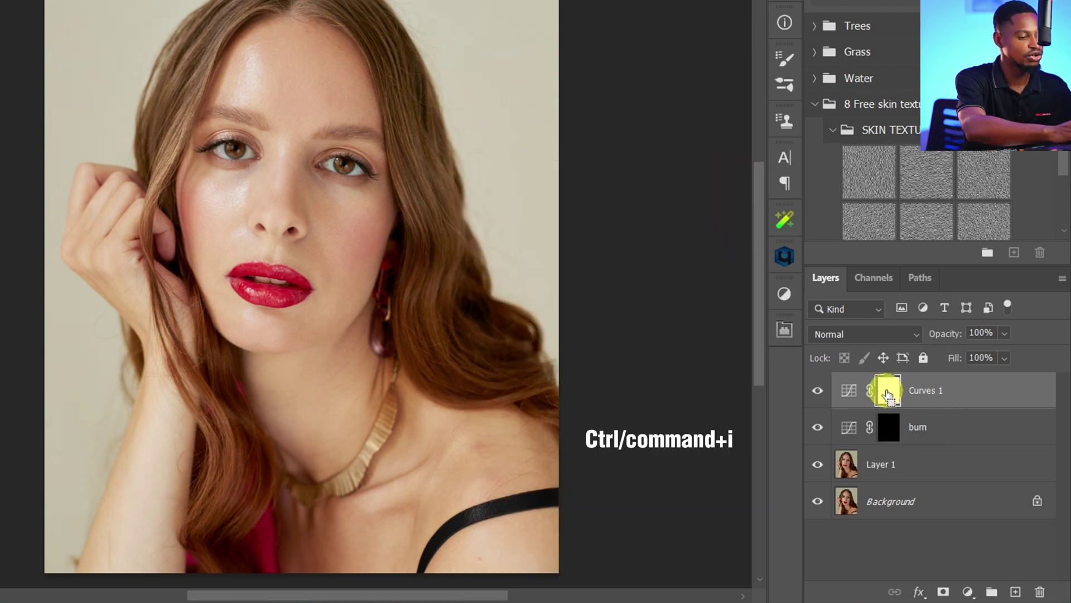
key(ctrl+i)
double_click(923, 391)
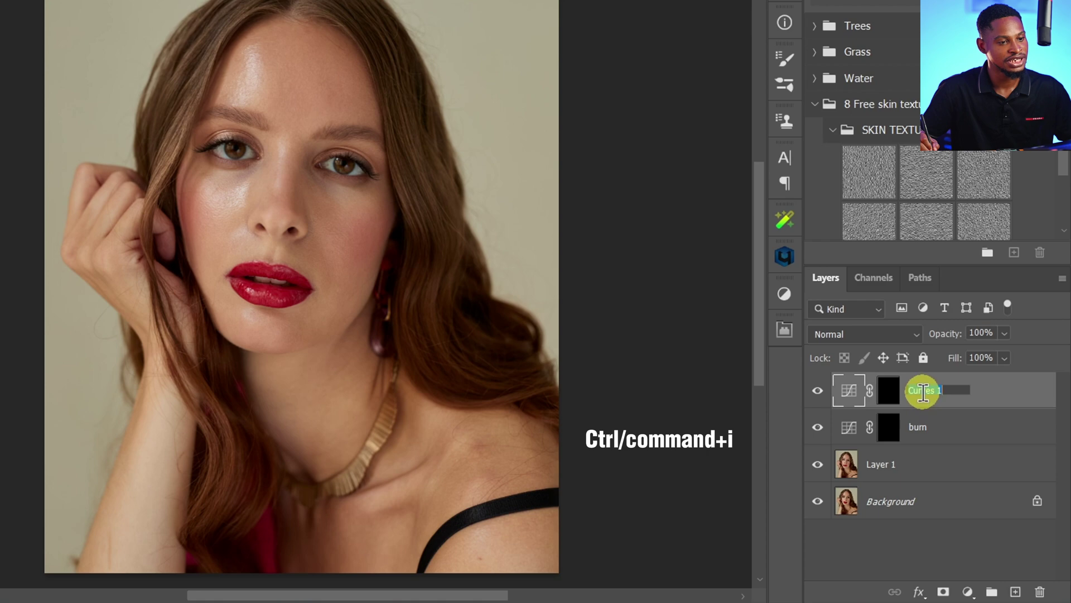
text(Dodge)
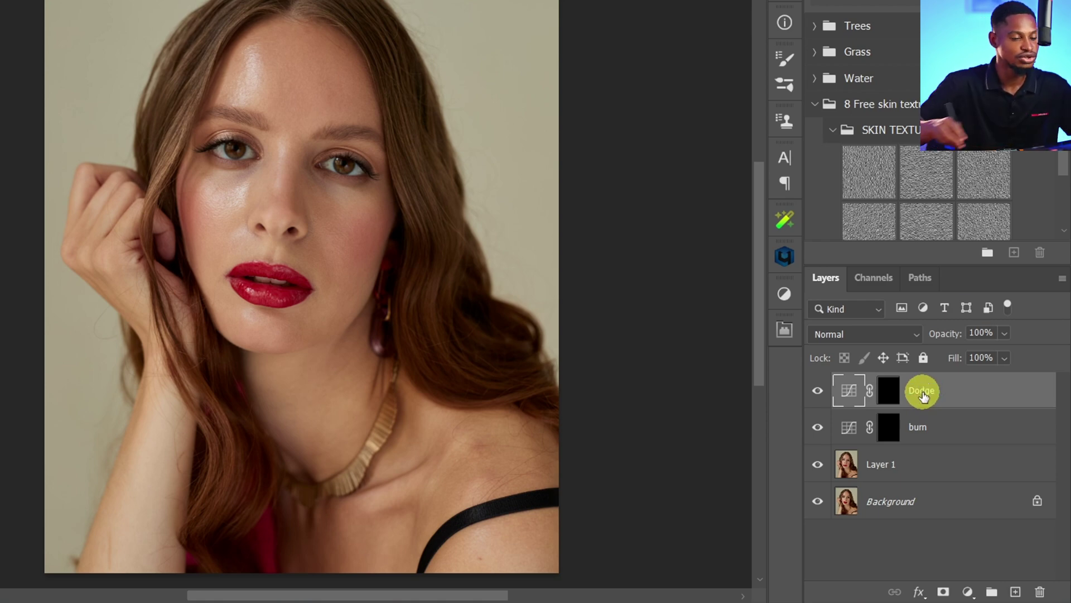
key(Return)
Group Dodge and burn into a group named 'D&B' and check its layers.
ctrl+click(929, 428)
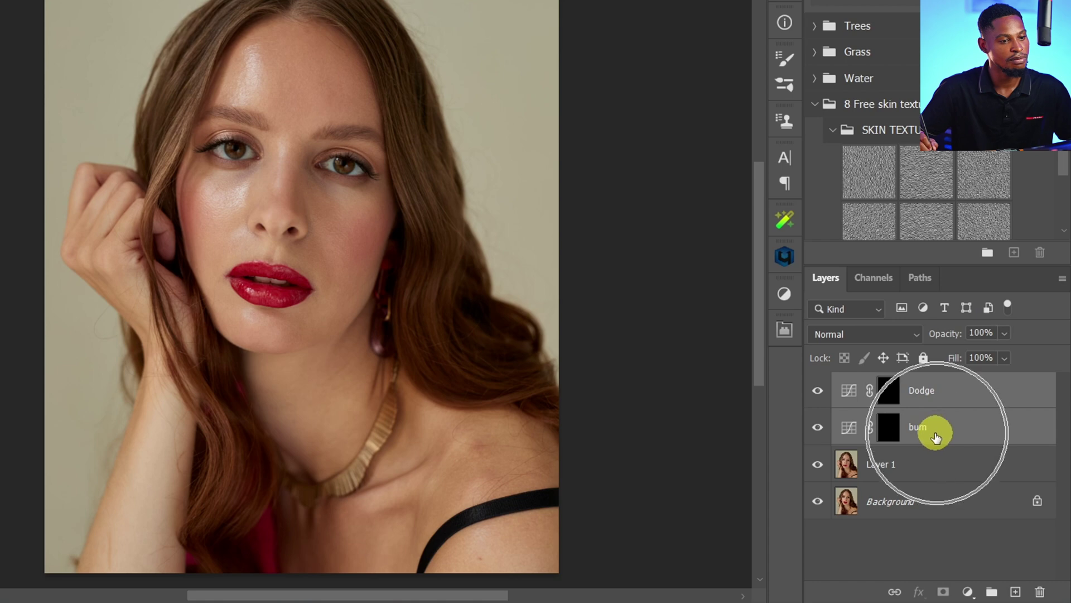
key(ctrl+g)
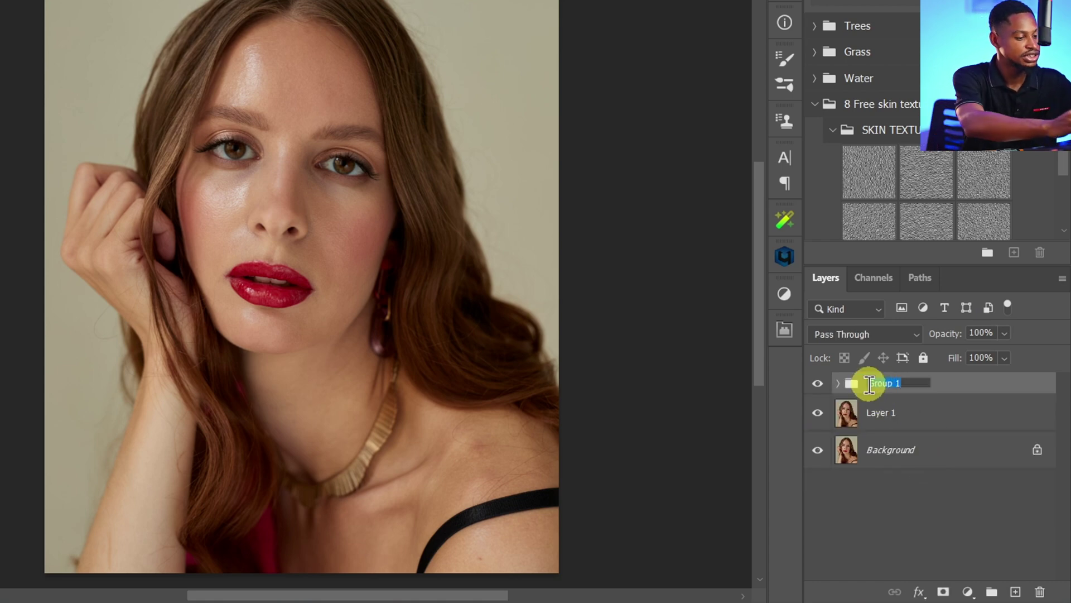
text(D&B)
key(Return)
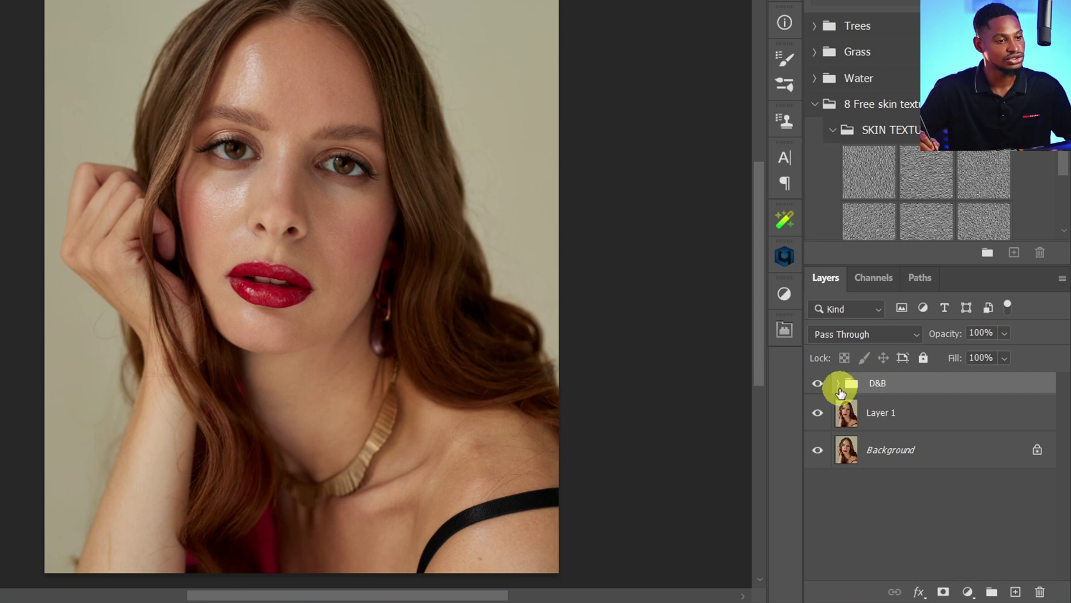
click(838, 382)
click(909, 423)
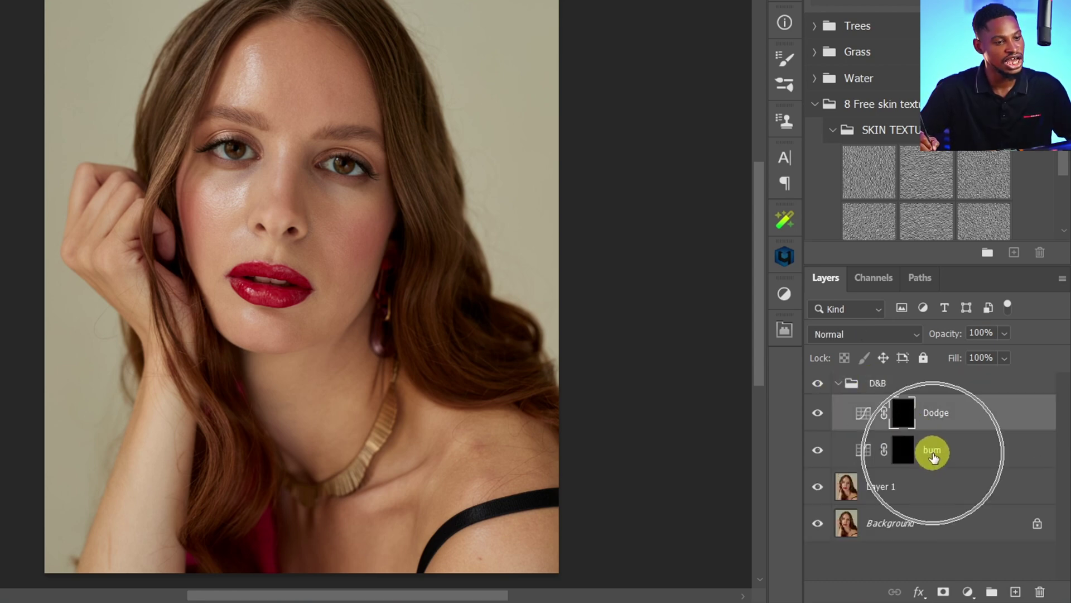
click(927, 450)
click(878, 388)
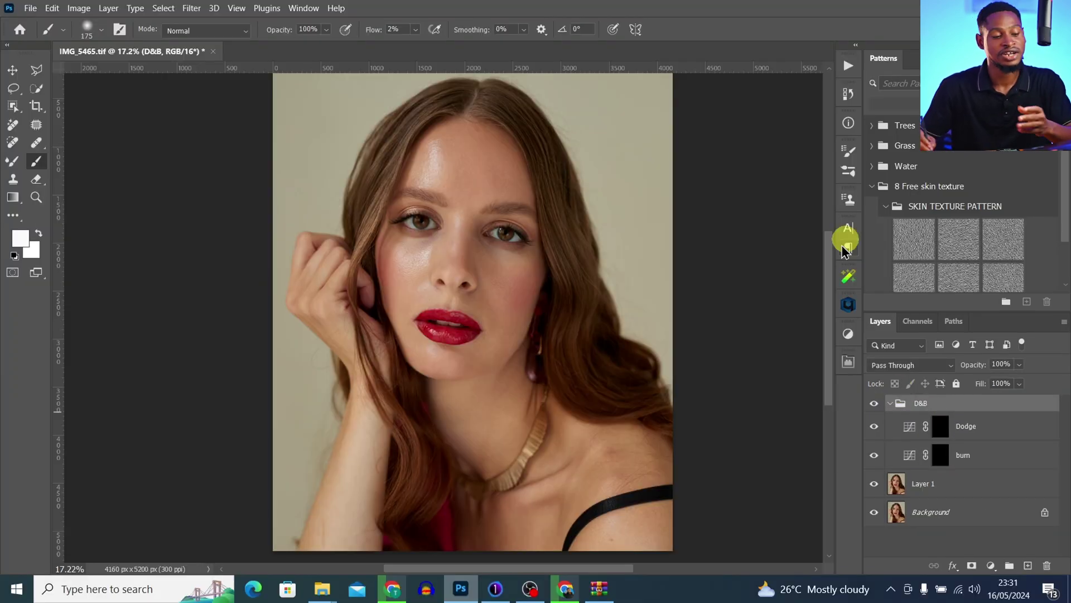
Delete the D&B group and run the 'Teelens Dodge and Burn' action.
key(Delete)
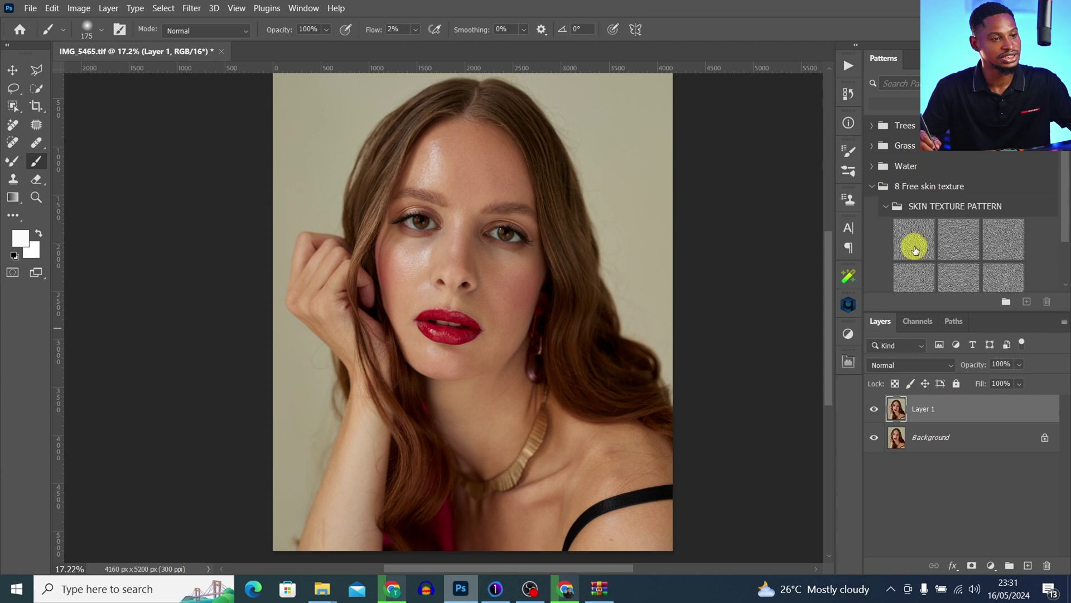
click(848, 68)
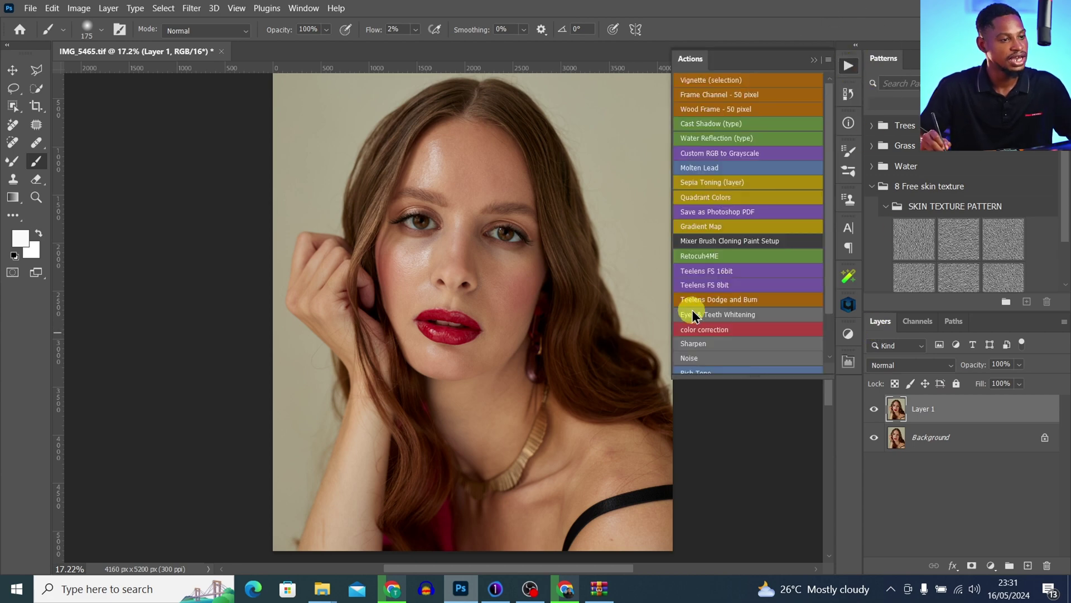
click(726, 299)
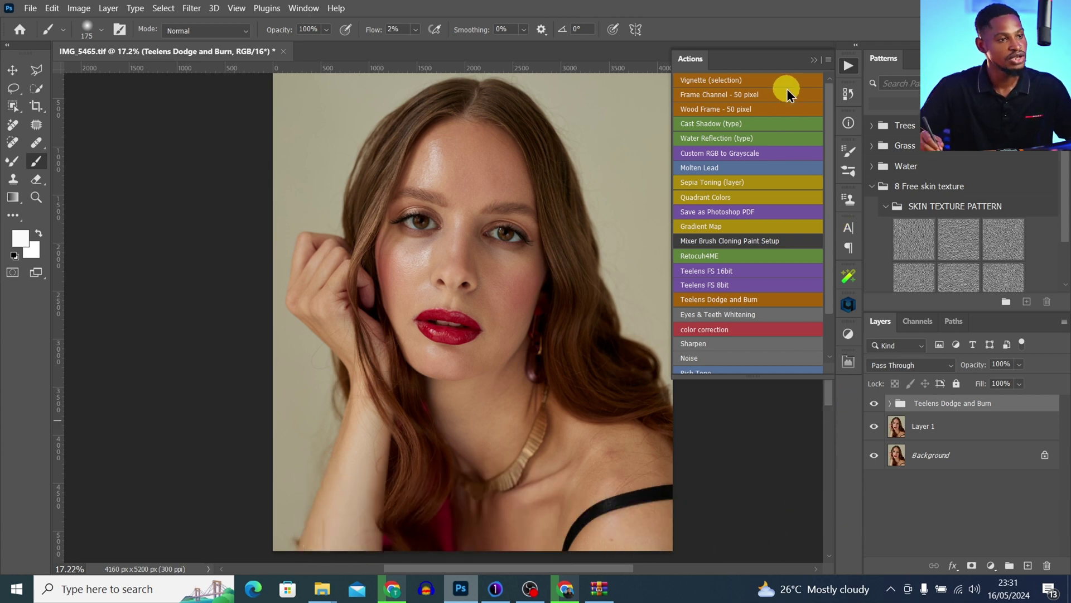
click(814, 60)
Expand the Teelens group and inspect the Burn and Dodge curves.
click(893, 406)
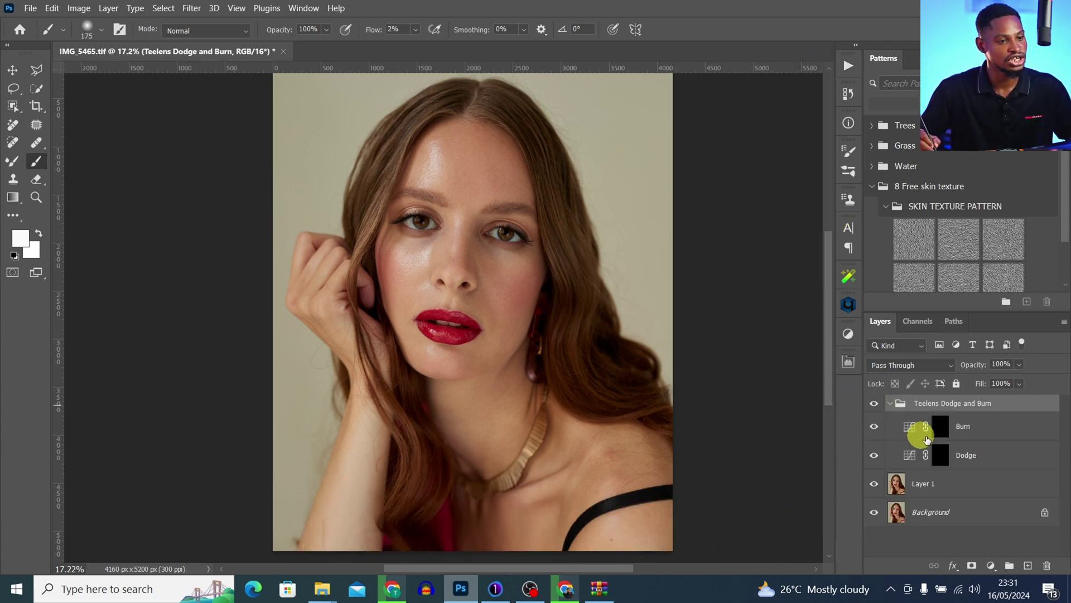
click(908, 435)
click(849, 362)
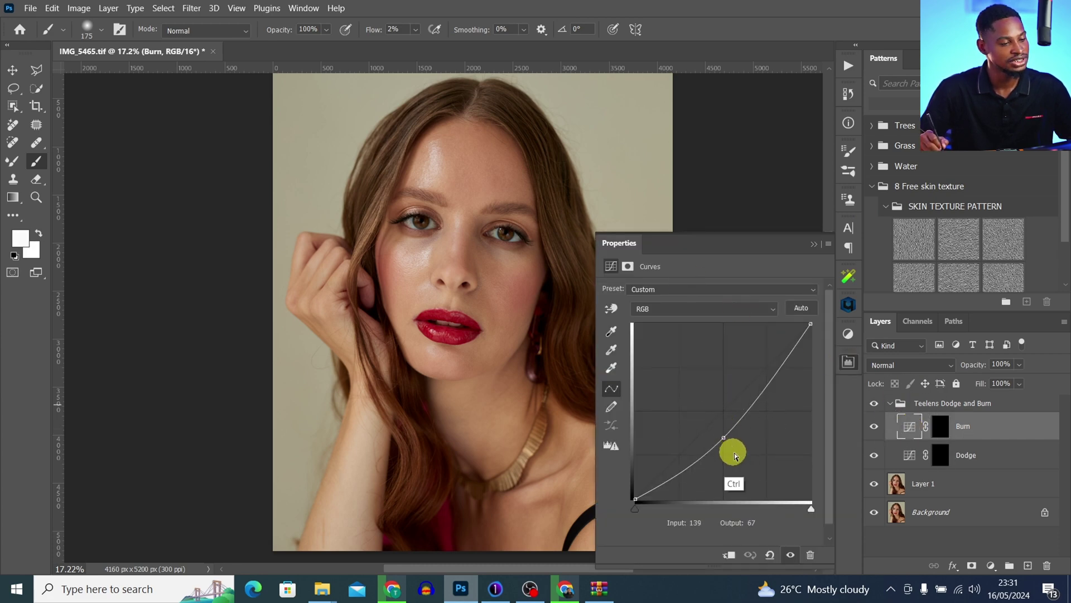
click(915, 454)
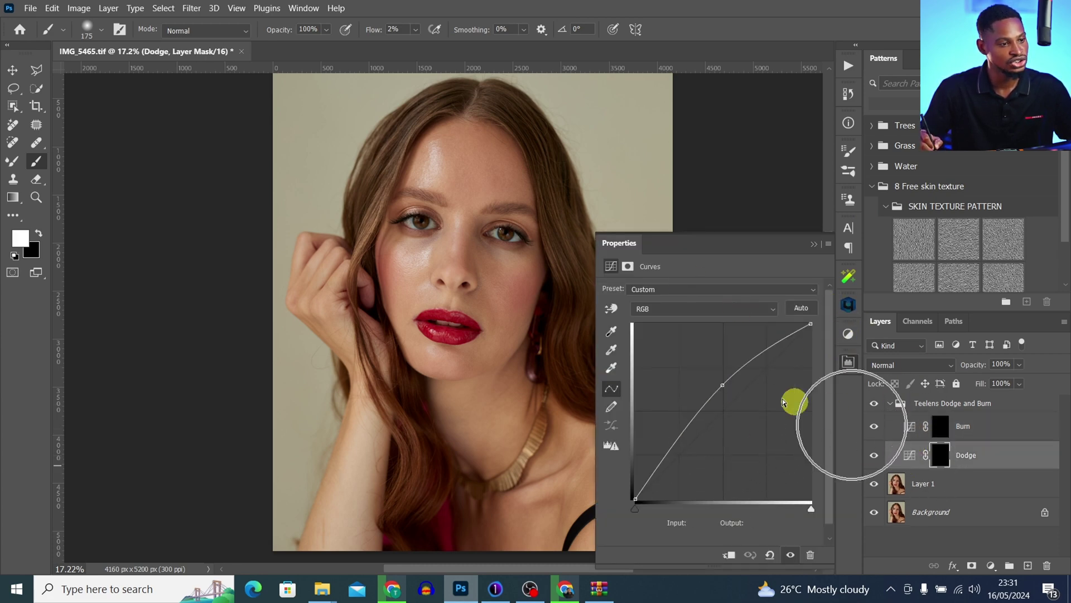
click(798, 244)
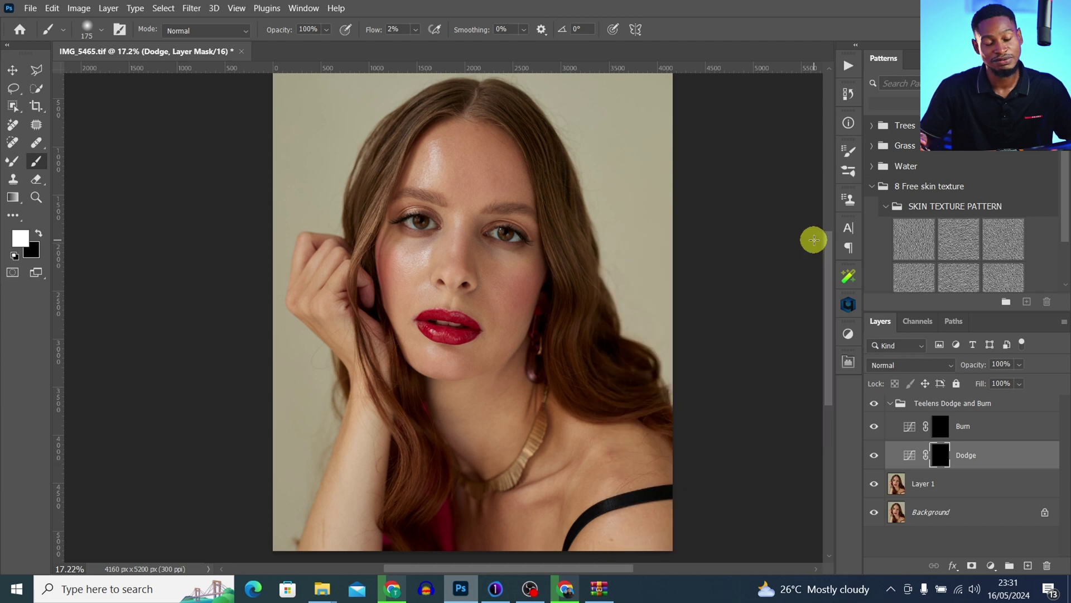
Select the Teelens Dodge and Burn group sitting above Layer 1.
click(895, 410)
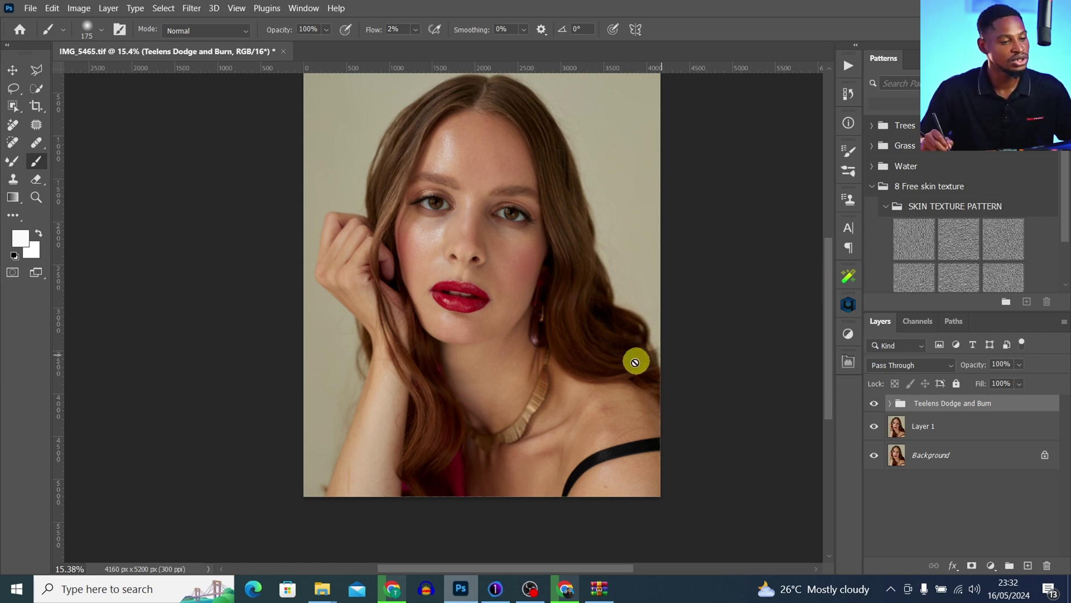
Add a Black & White adjustment with Reds lowered to -5.
click(848, 334)
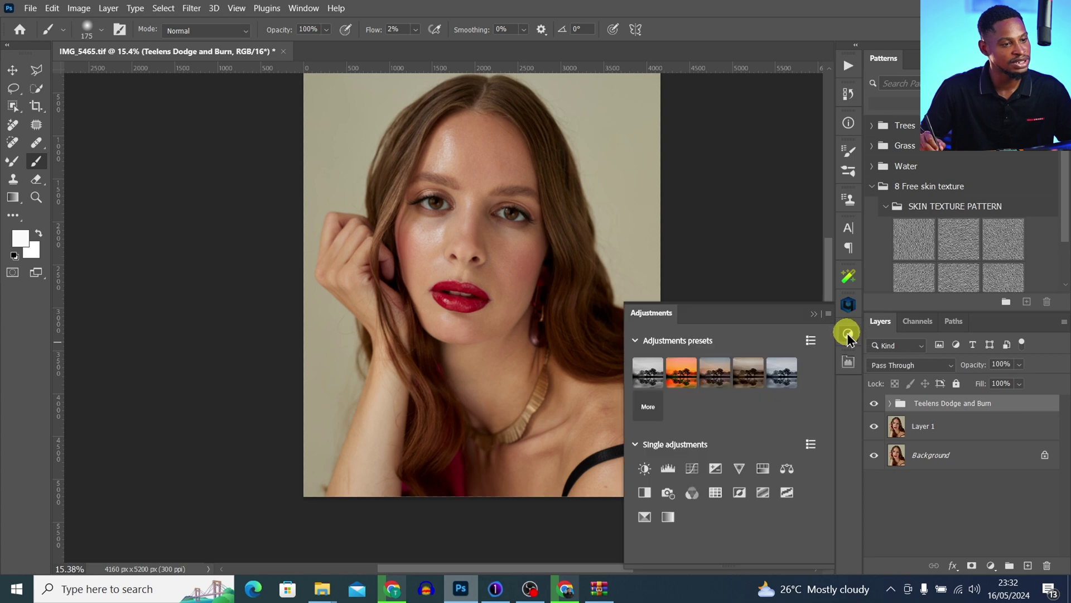
click(644, 491)
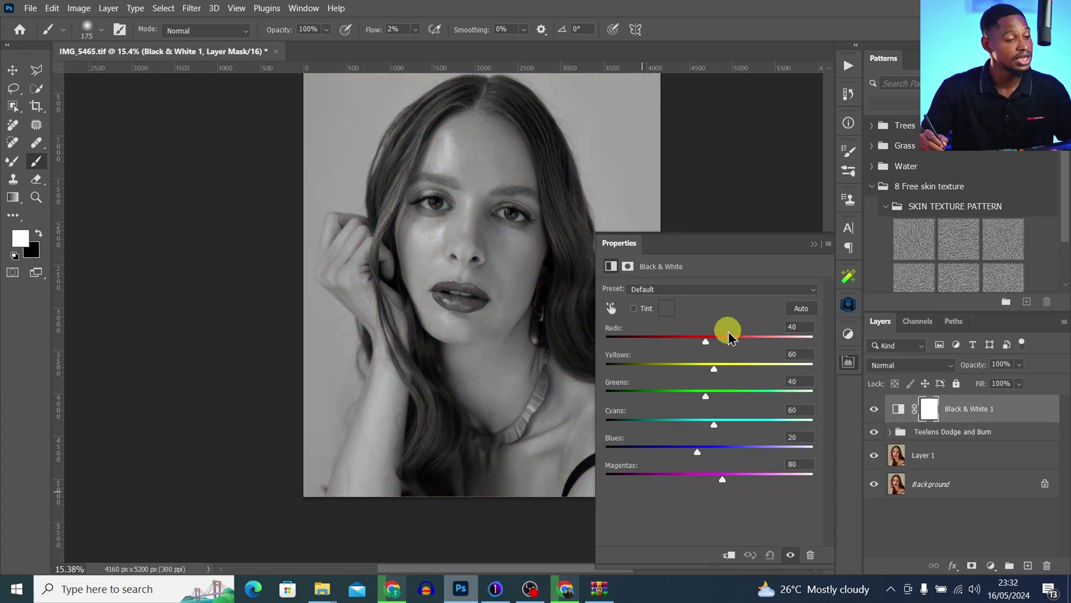
click(706, 341)
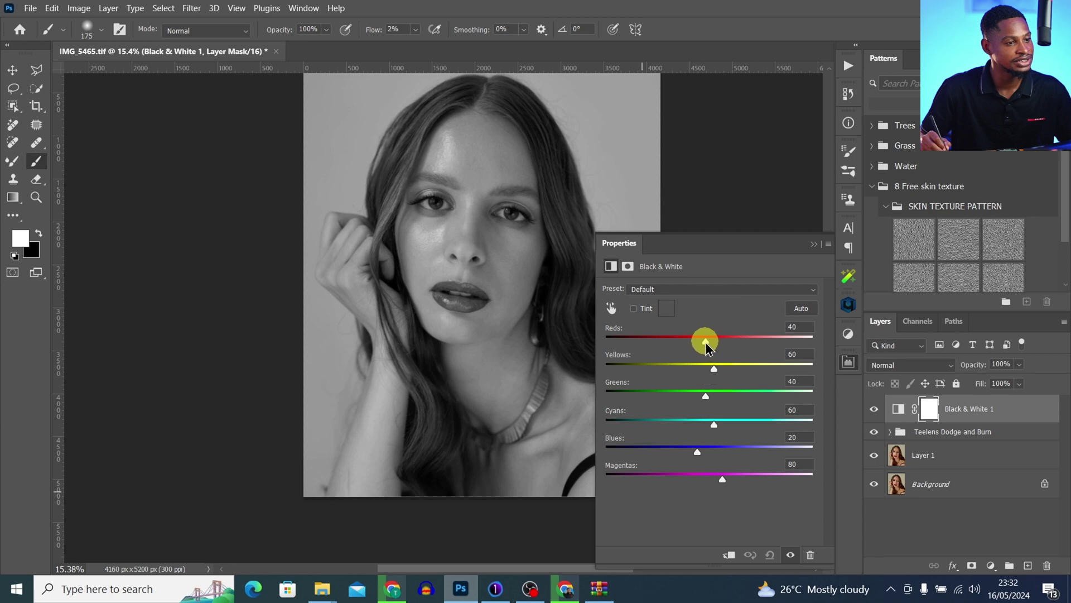
drag(706, 343, 688, 347)
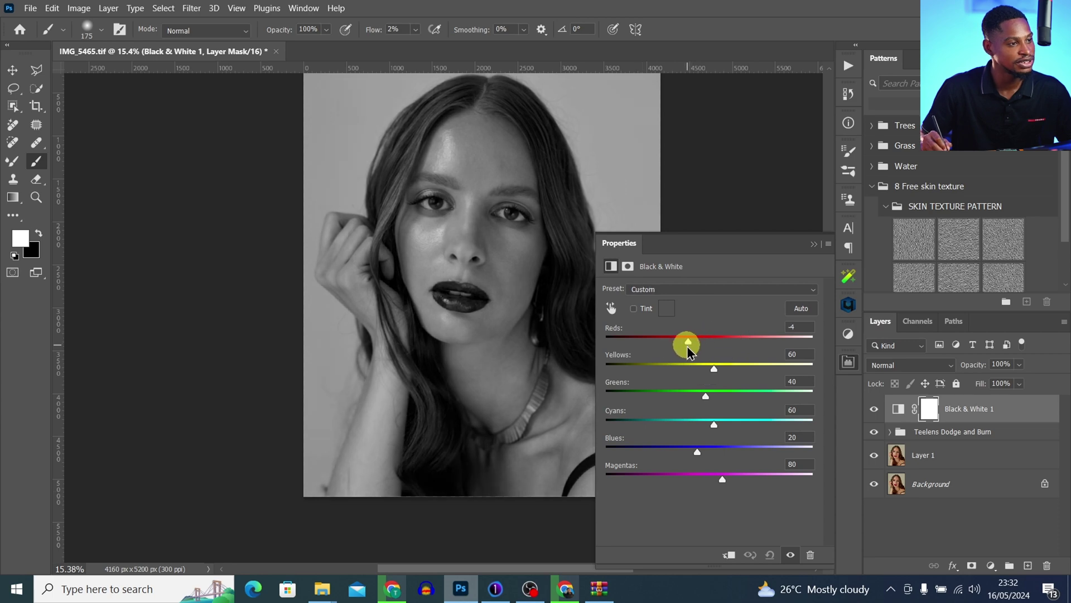
click(811, 244)
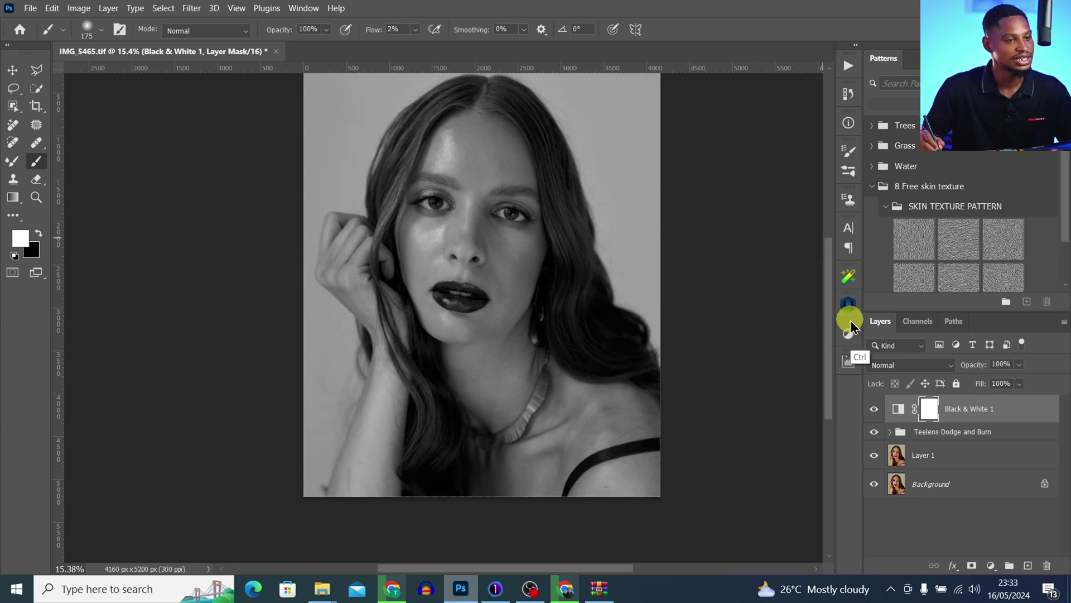
Add a Levels adjustment with inputs 22, 0.93 and 237.
click(848, 334)
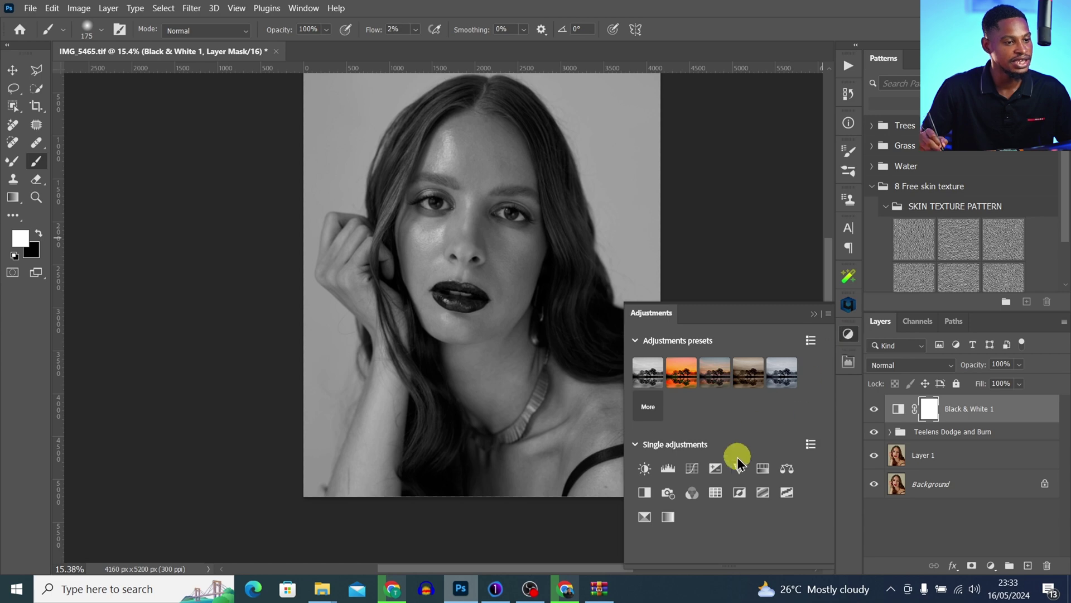
click(666, 470)
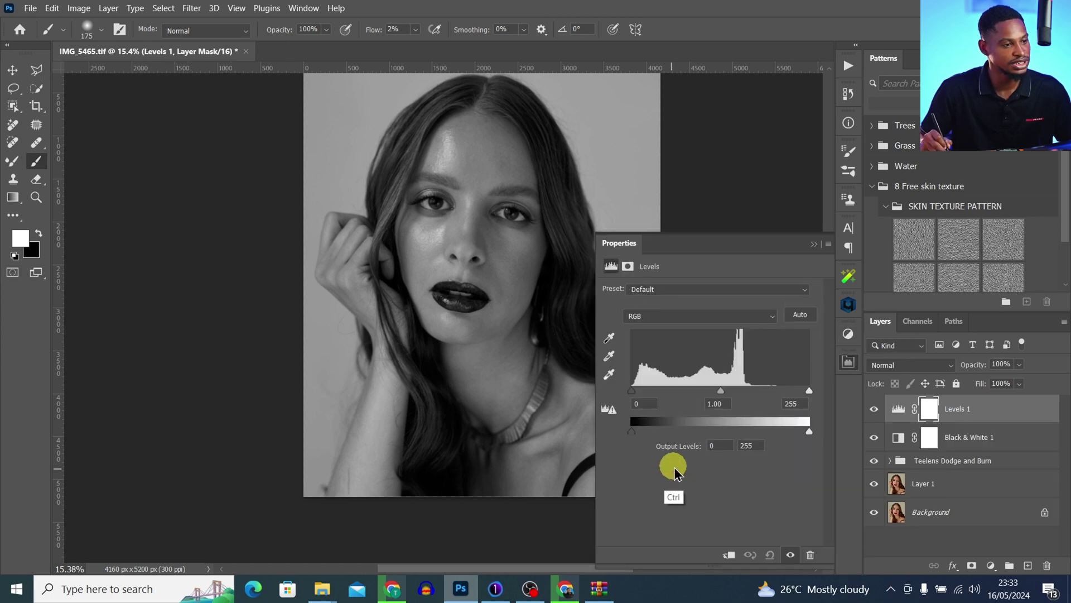
drag(803, 393, 797, 394)
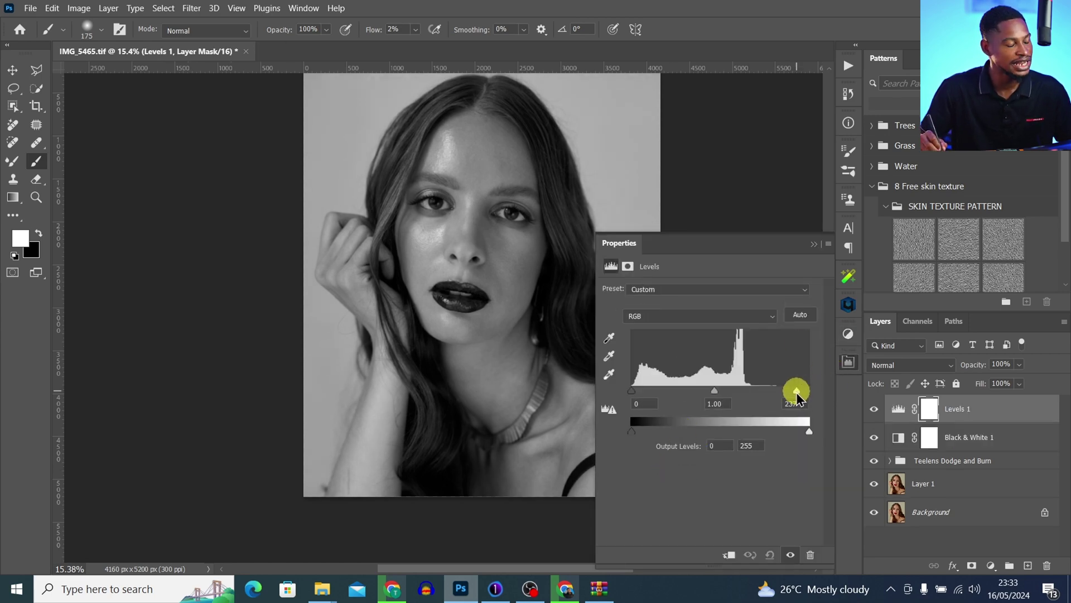
click(612, 409)
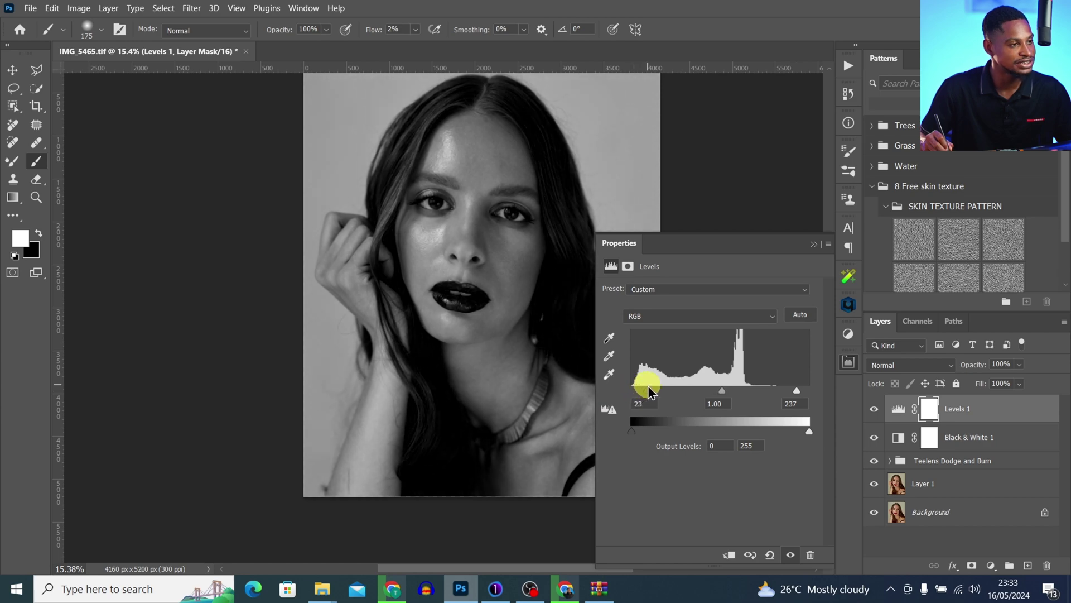
drag(724, 394, 723, 394)
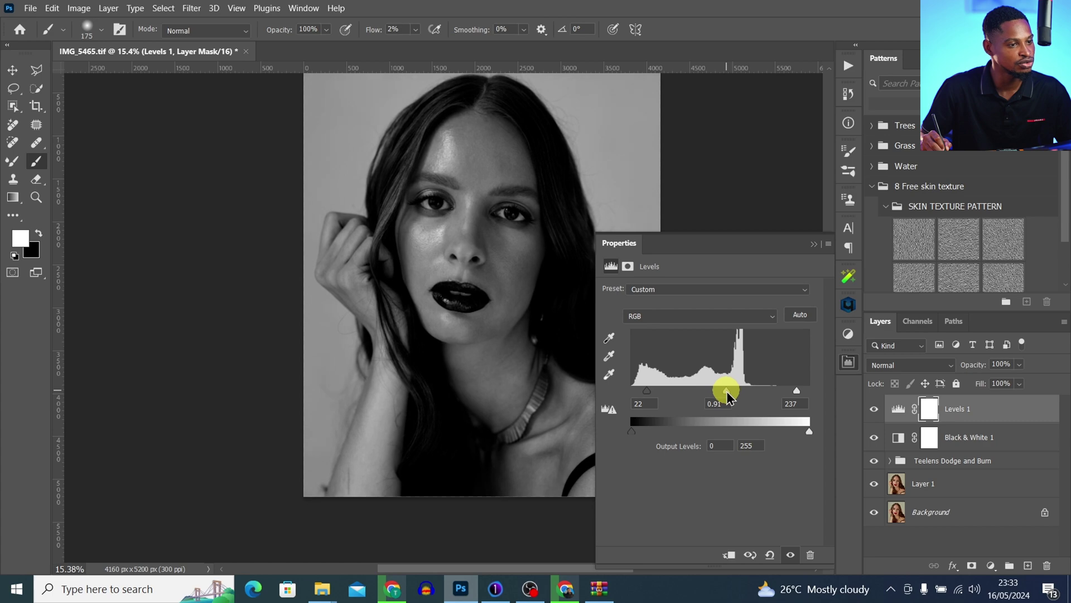
Group Black & White 1 and Levels 1 into a group named VISUAL AID.
click(815, 244)
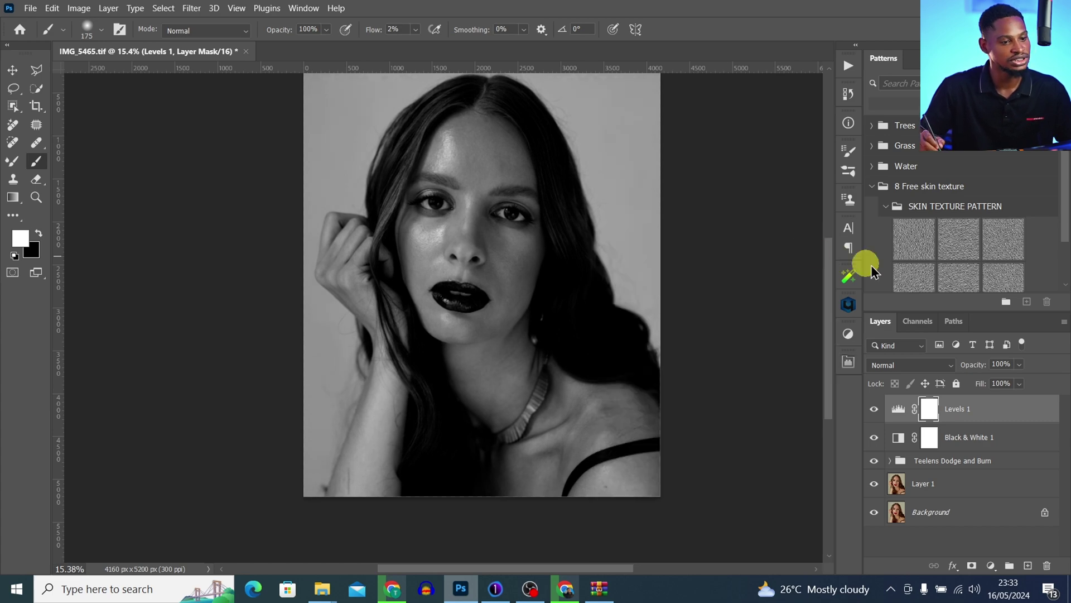
ctrl+click(953, 434)
key(ctrl+g)
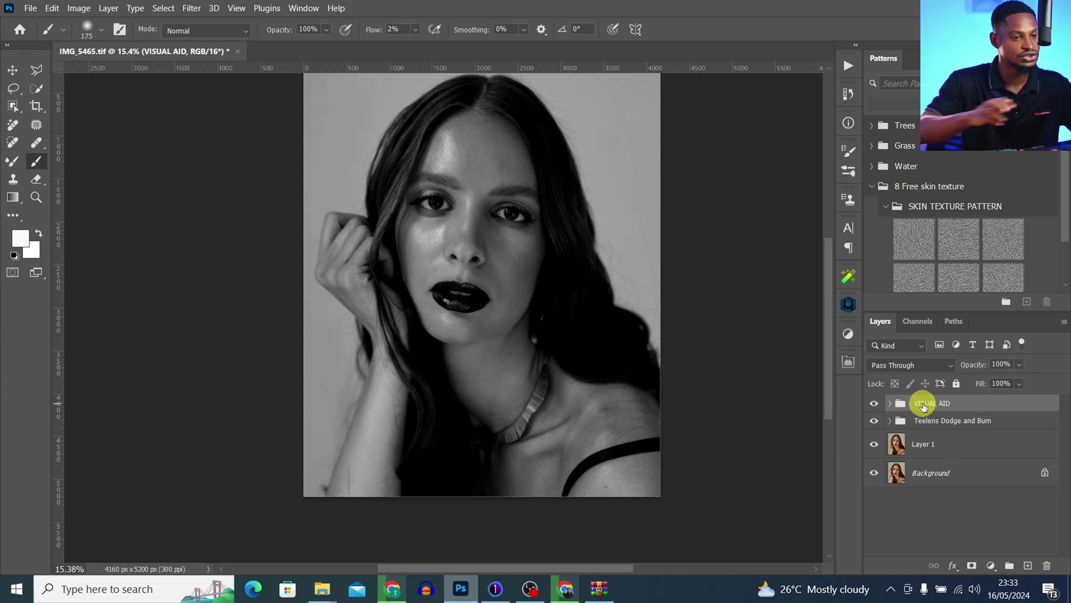
Toggle the VISUAL AID group off and on to compare with the colour original.
click(874, 402)
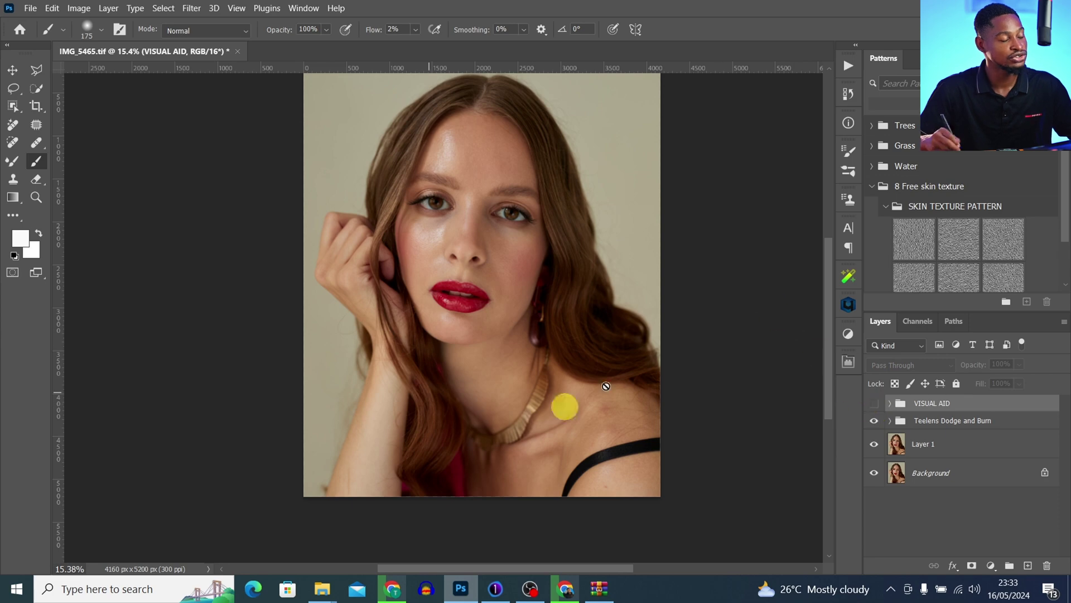
click(875, 403)
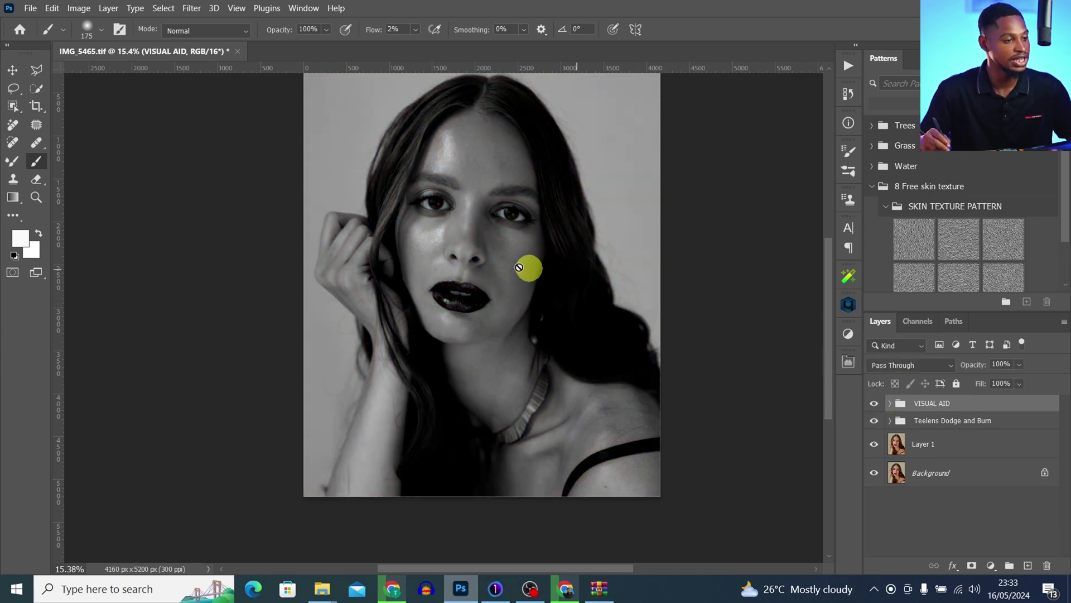
scroll(505, 172, up, 3)
drag(551, 167, 510, 210)
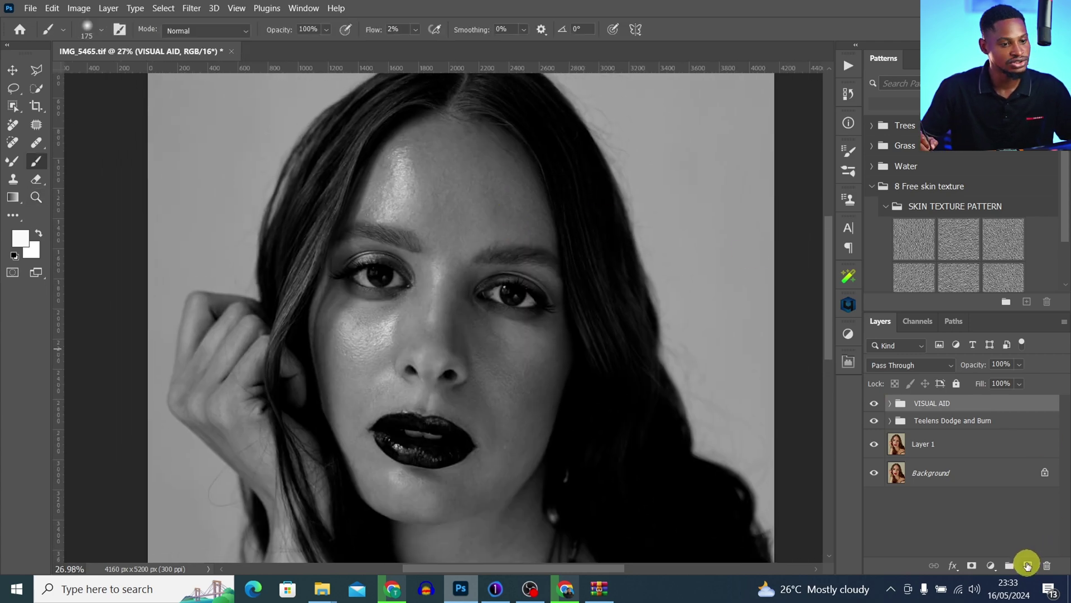
On a new layer, circle the forehead areas to burn in red.
click(1028, 566)
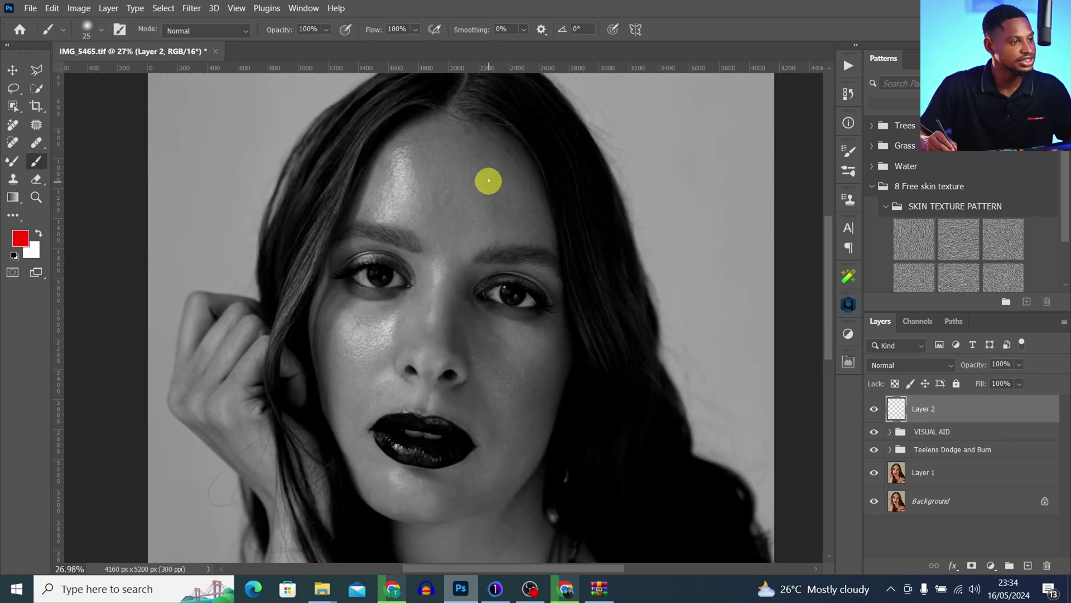
drag(488, 180, 484, 234)
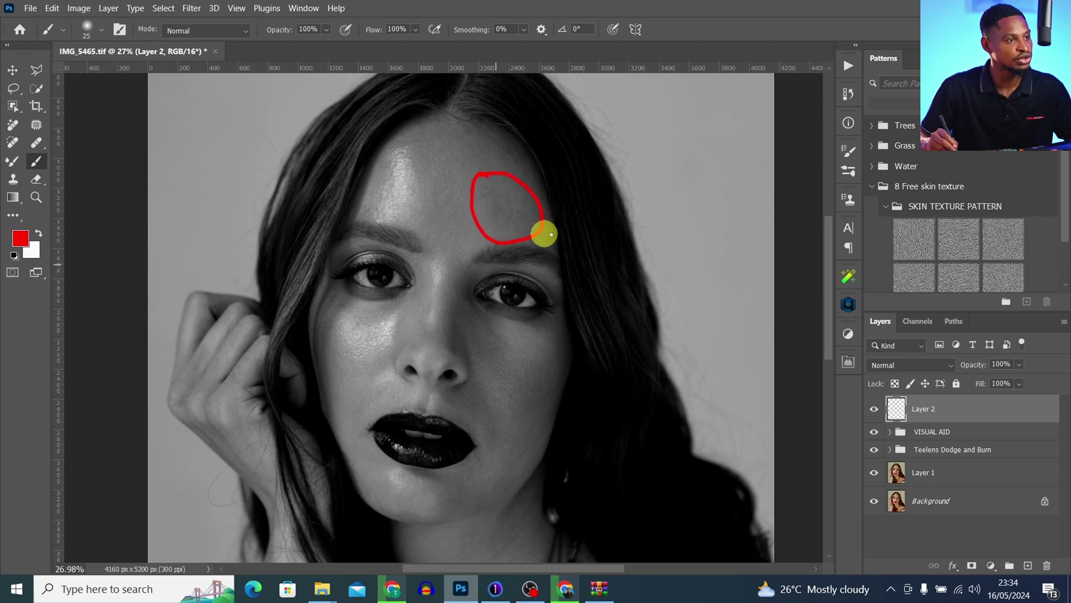
scroll(509, 137, up, 3)
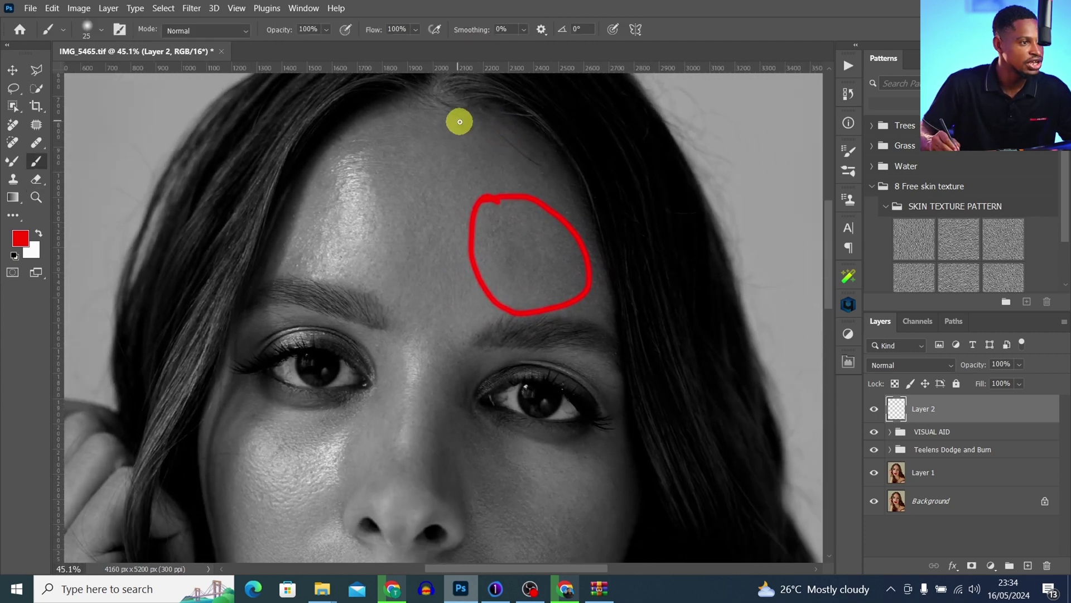
mouse_move(403, 147)
mouse_down()
mouse_move(440, 148)
mouse_move(457, 121)
mouse_move(410, 123)
mouse_move(336, 163)
mouse_up()
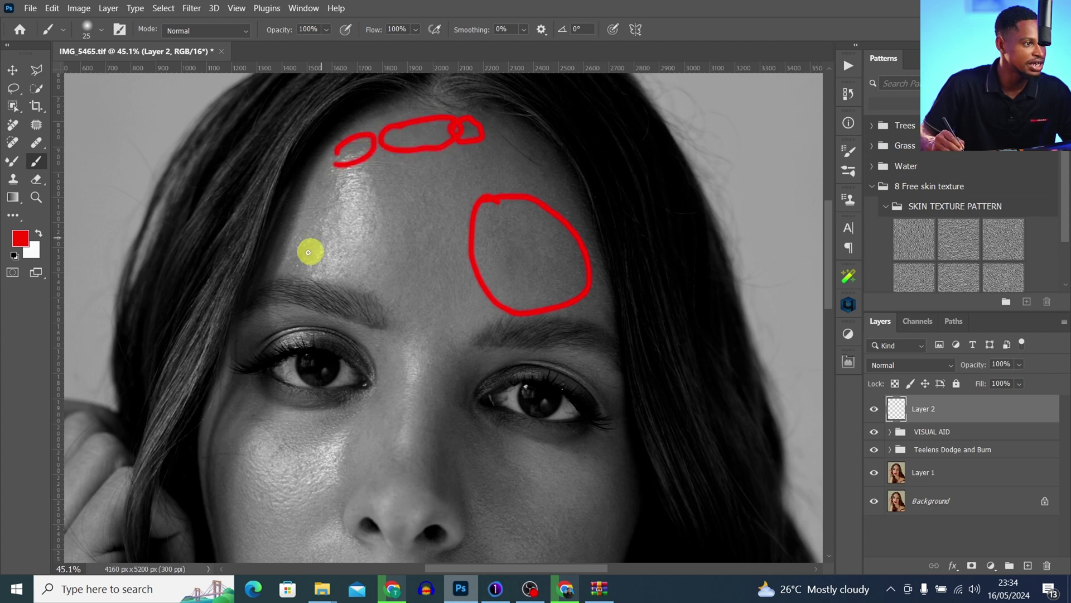
mouse_move(285, 248)
mouse_down()
mouse_move(305, 285)
mouse_move(318, 266)
mouse_move(288, 256)
mouse_up()
mouse_move(422, 206)
mouse_down()
mouse_move(404, 256)
mouse_move(451, 201)
mouse_move(445, 160)
mouse_move(411, 213)
mouse_up()
scroll(497, 178, down, 5)
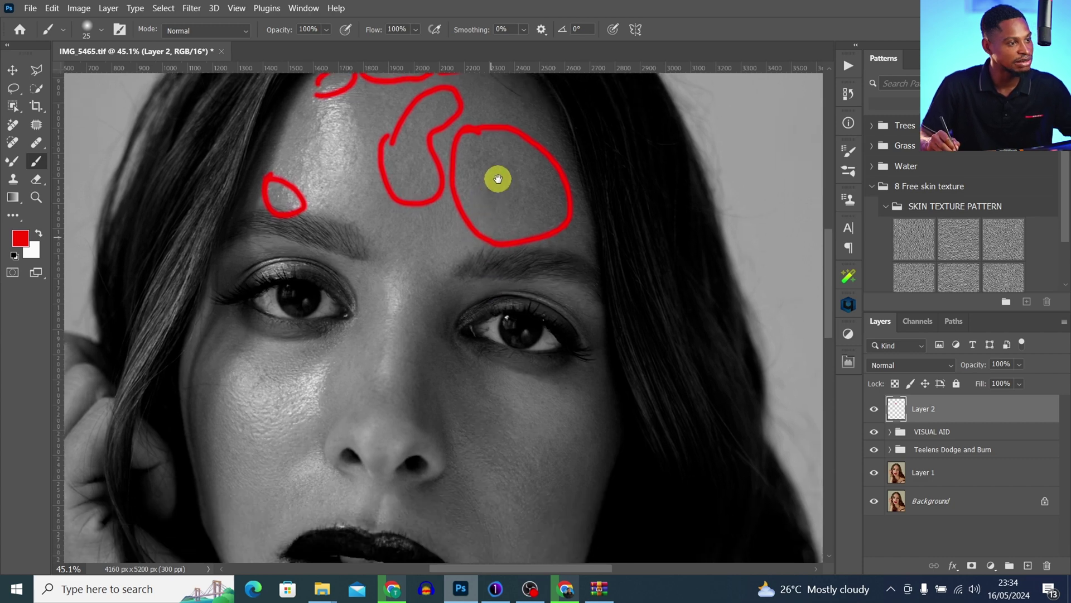
Outline a cheek area to dodge in white and a small cheek area in red.
key(x)
scroll(530, 274, down, 2)
drag(530, 304, 562, 349)
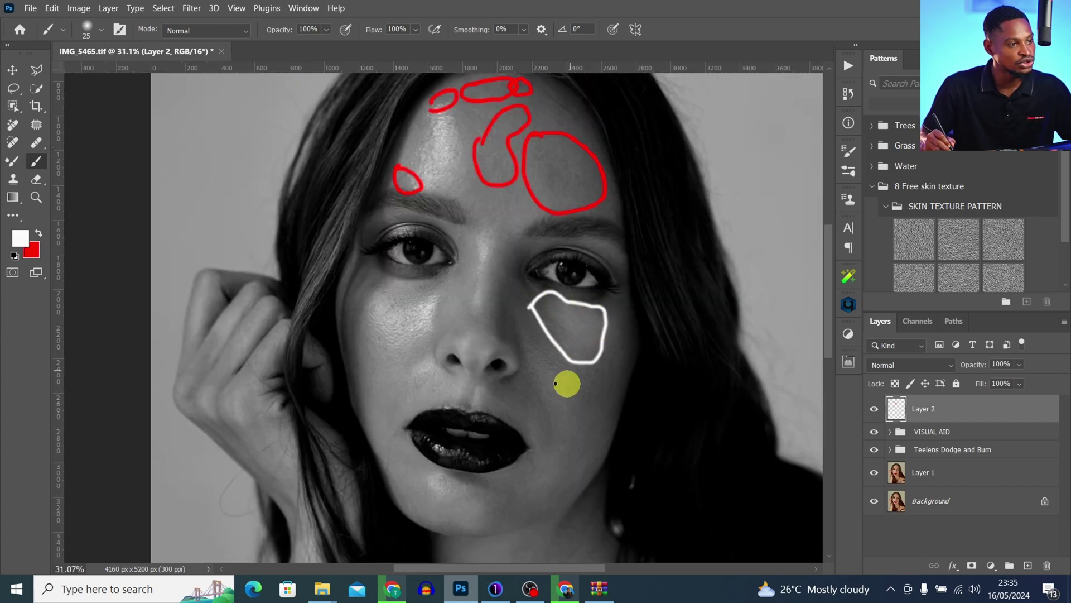
drag(598, 346, 556, 329)
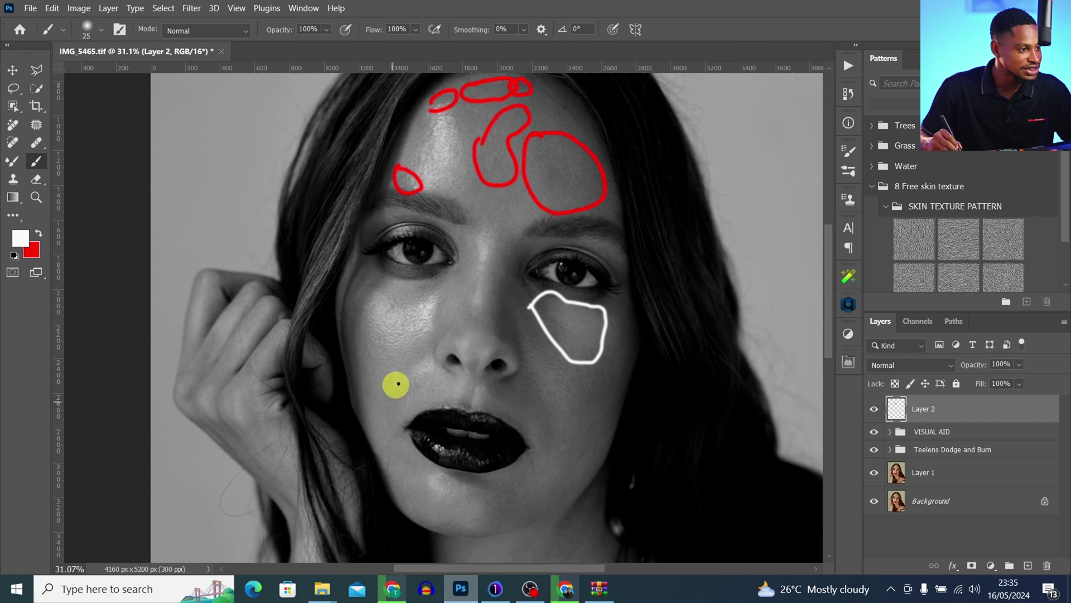
key(x)
mouse_move(402, 385)
mouse_down()
mouse_move(433, 369)
mouse_move(434, 391)
mouse_move(418, 400)
mouse_move(406, 384)
mouse_move(507, 348)
mouse_move(431, 423)
mouse_move(460, 428)
mouse_move(512, 405)
mouse_move(487, 369)
mouse_move(433, 380)
mouse_up()
scroll(502, 390, down, 3)
key(z)
alt+click(526, 374)
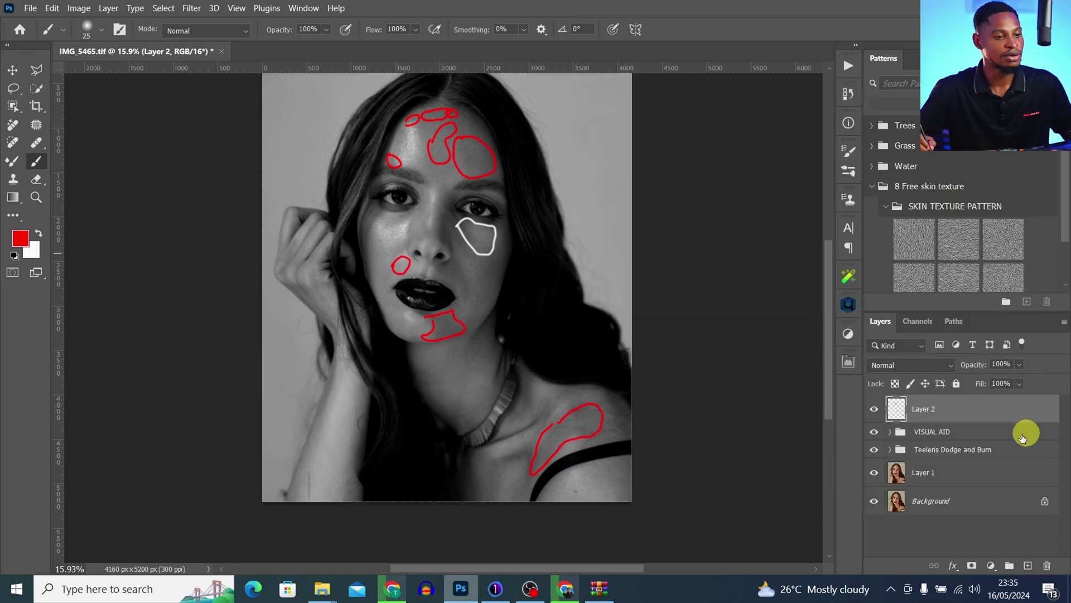
Delete the marking layer and target the Dodge layer's mask in the Teelens group.
drag(1029, 410, 1047, 566)
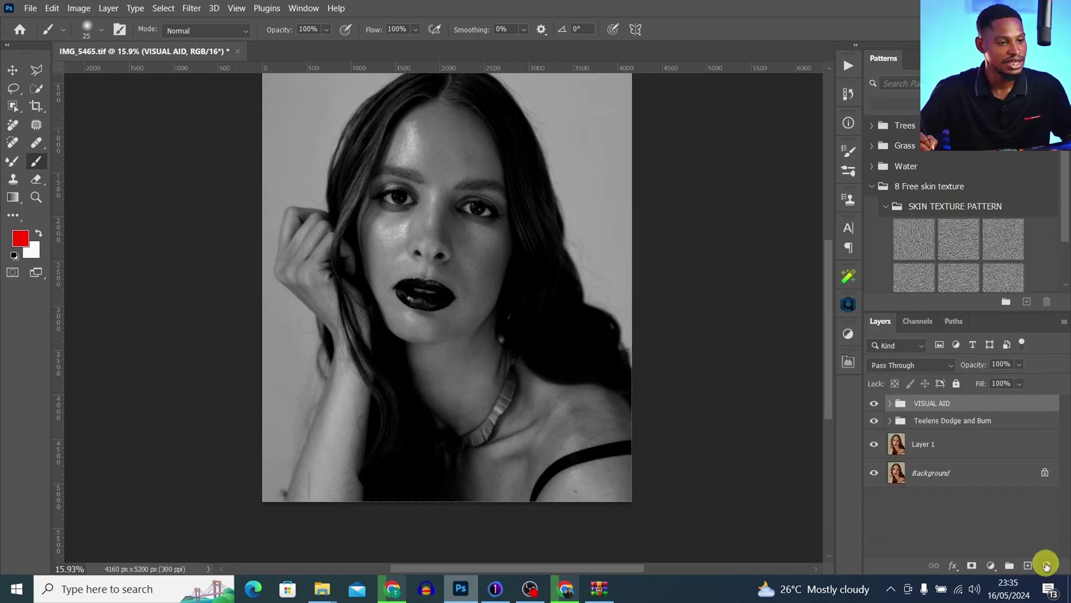
click(891, 421)
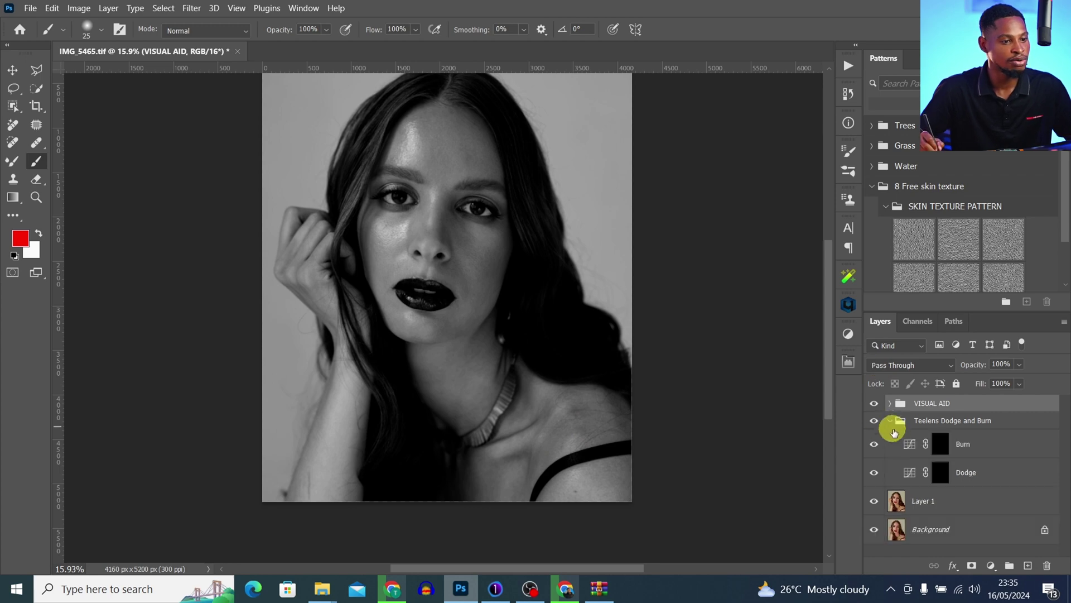
click(935, 478)
Set the brush flow to 2% and zoom in on the neck and shoulder.
drag(567, 454, 541, 414)
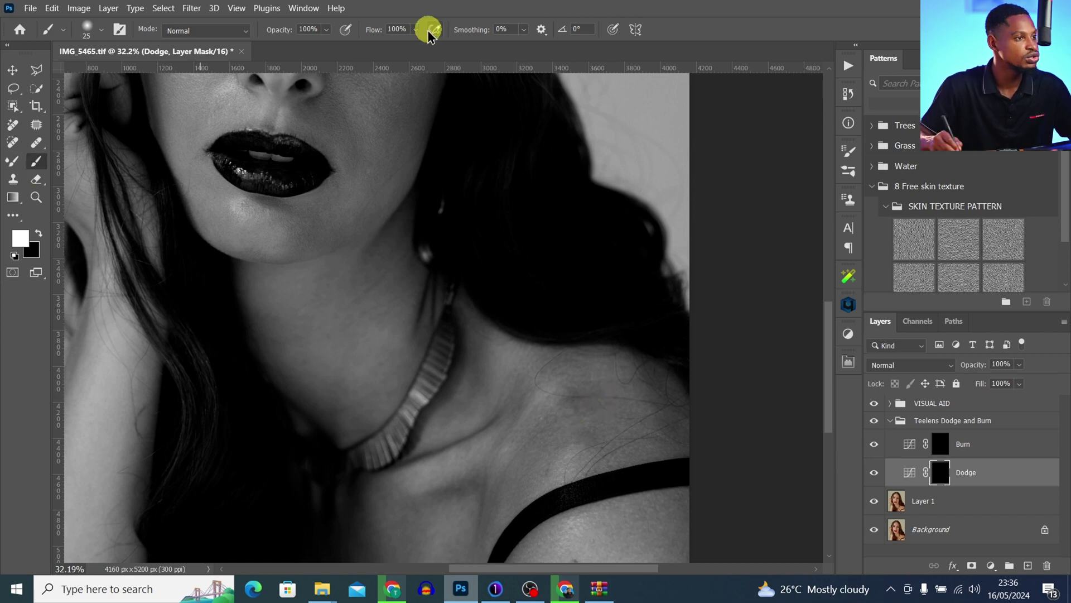
click(409, 29)
click(399, 29)
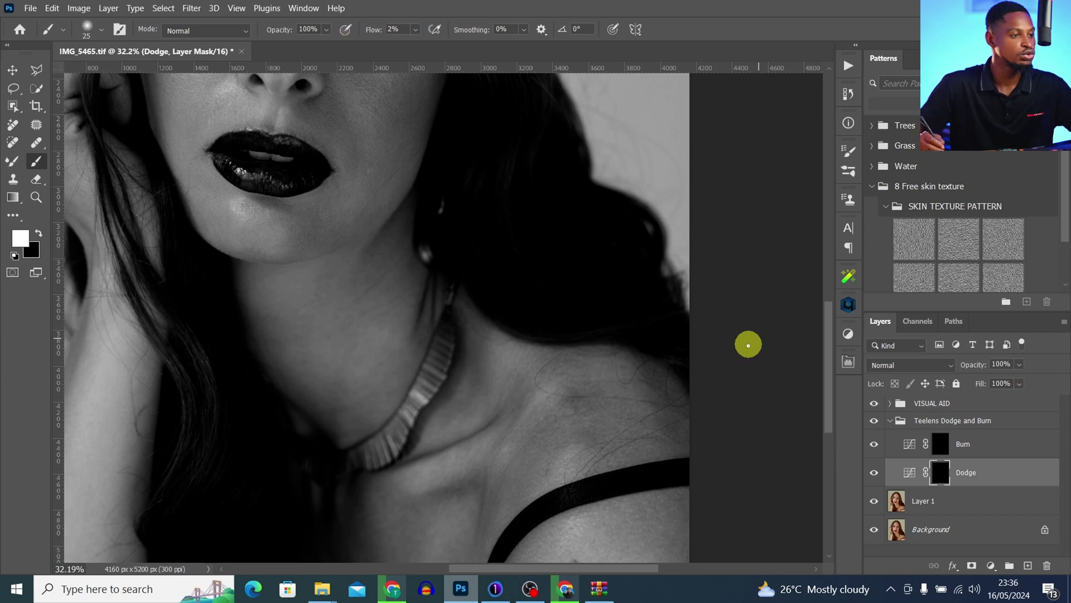
drag(592, 336, 585, 295)
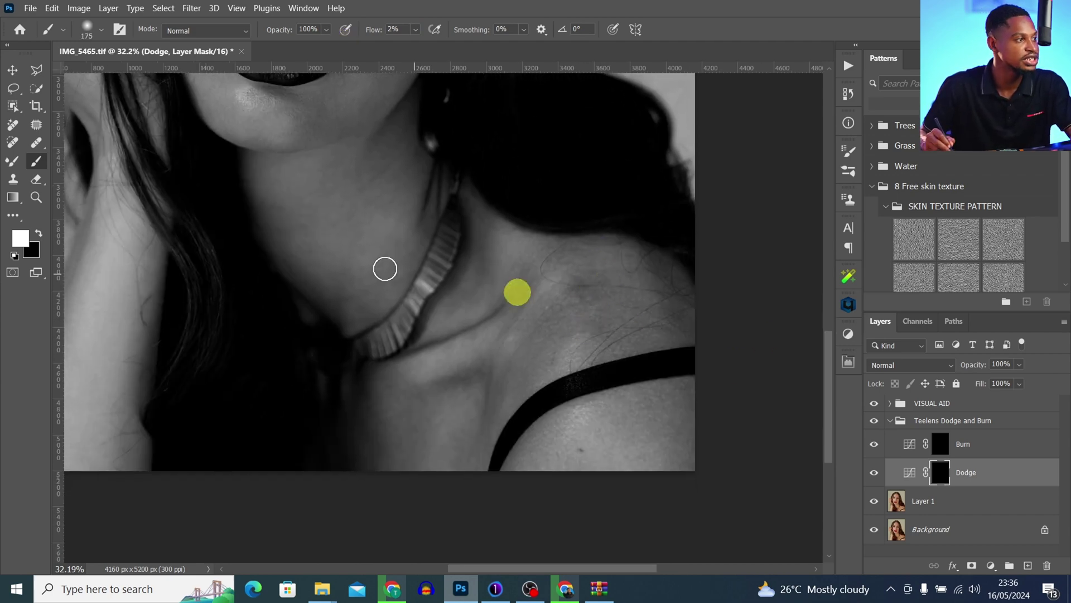
click(89, 29)
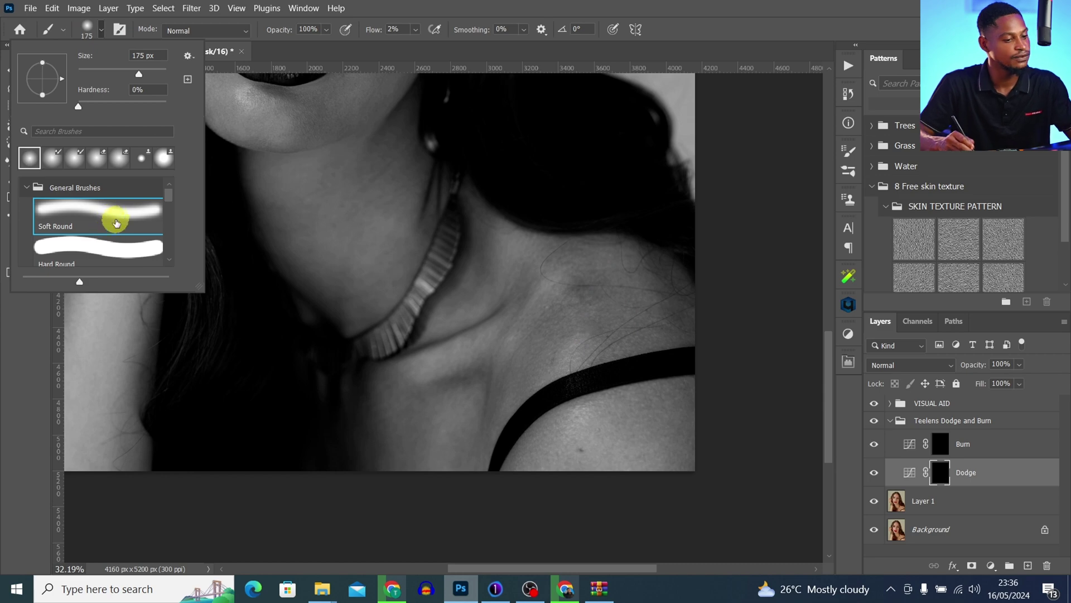
double_click(116, 223)
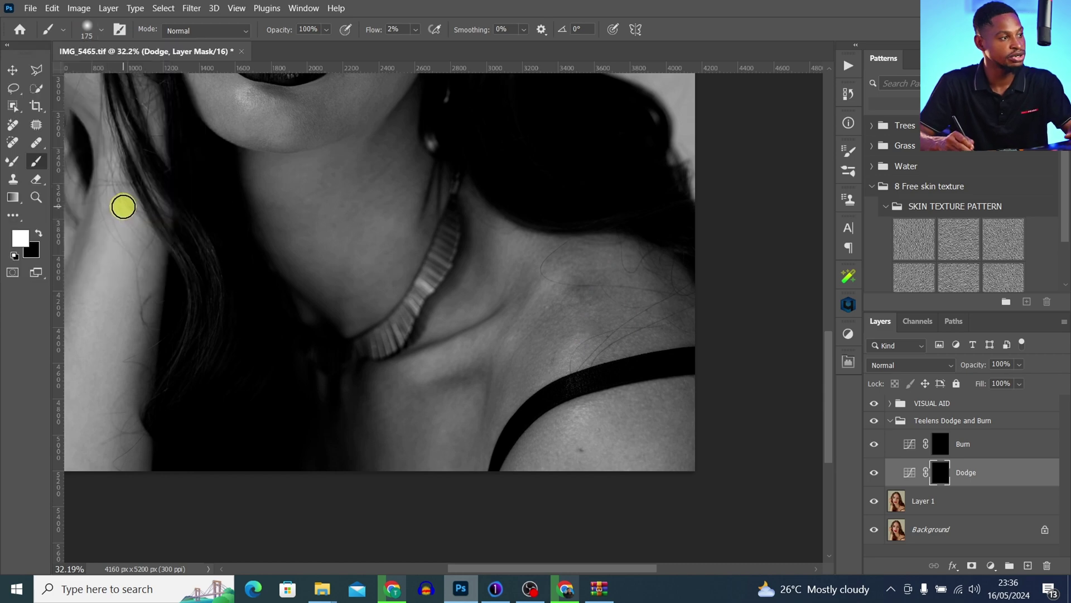
click(120, 29)
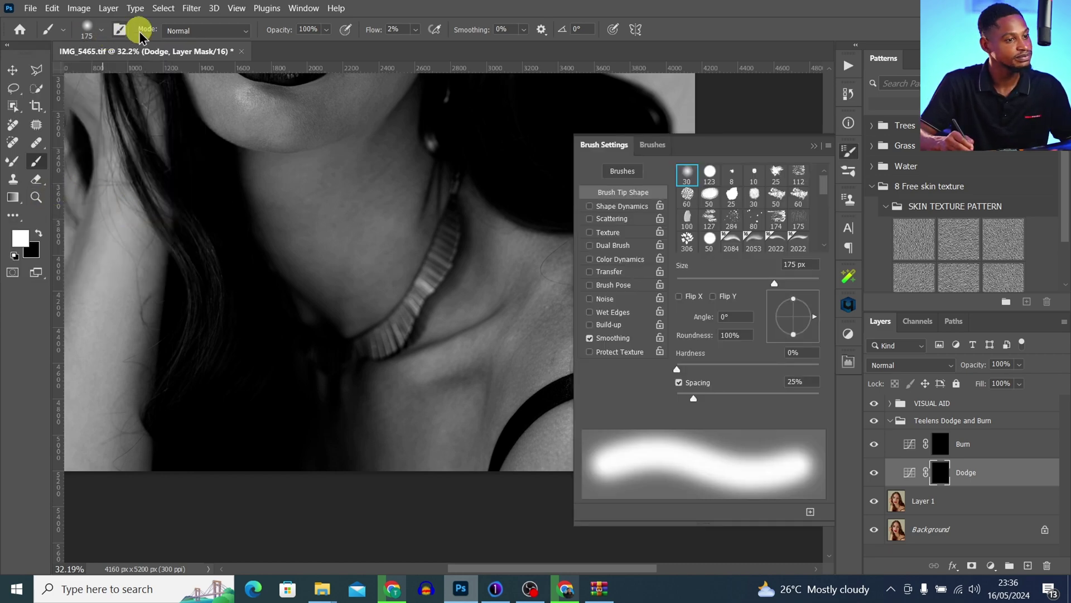
key(ctrl)
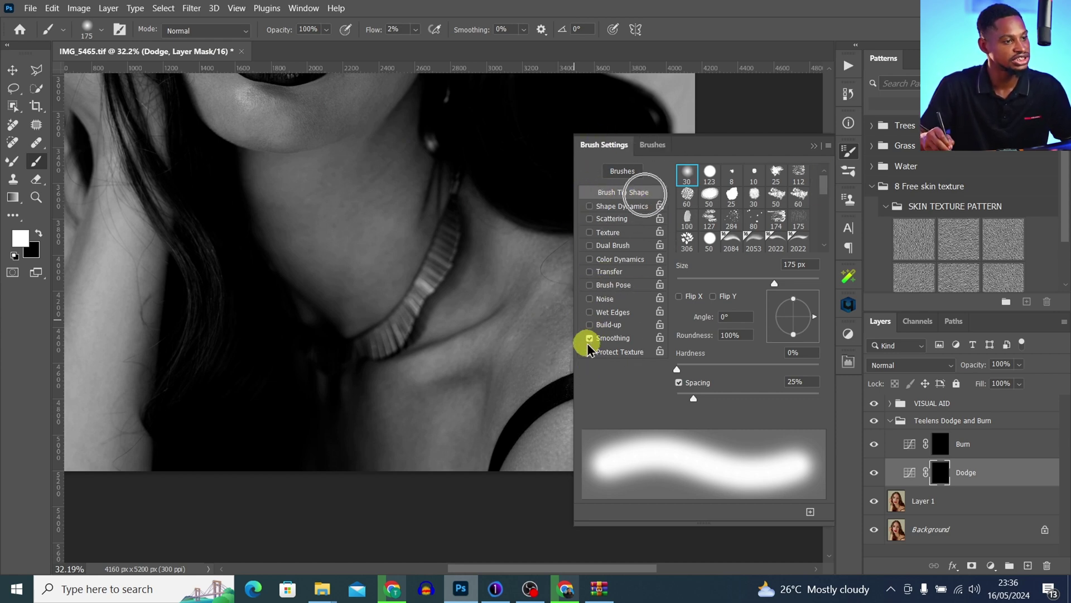
click(813, 146)
click(119, 30)
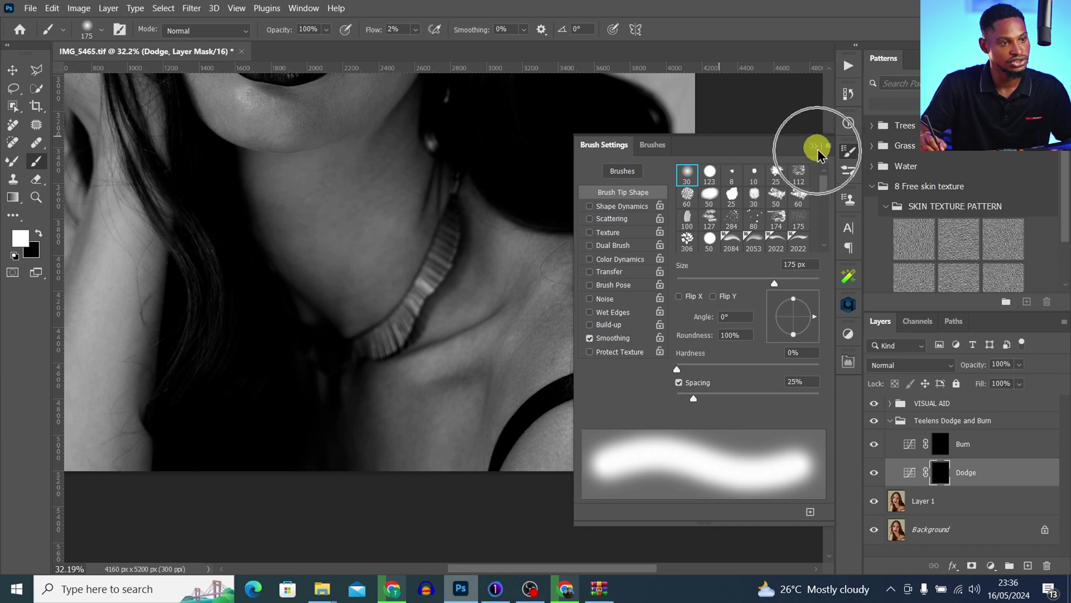
click(815, 146)
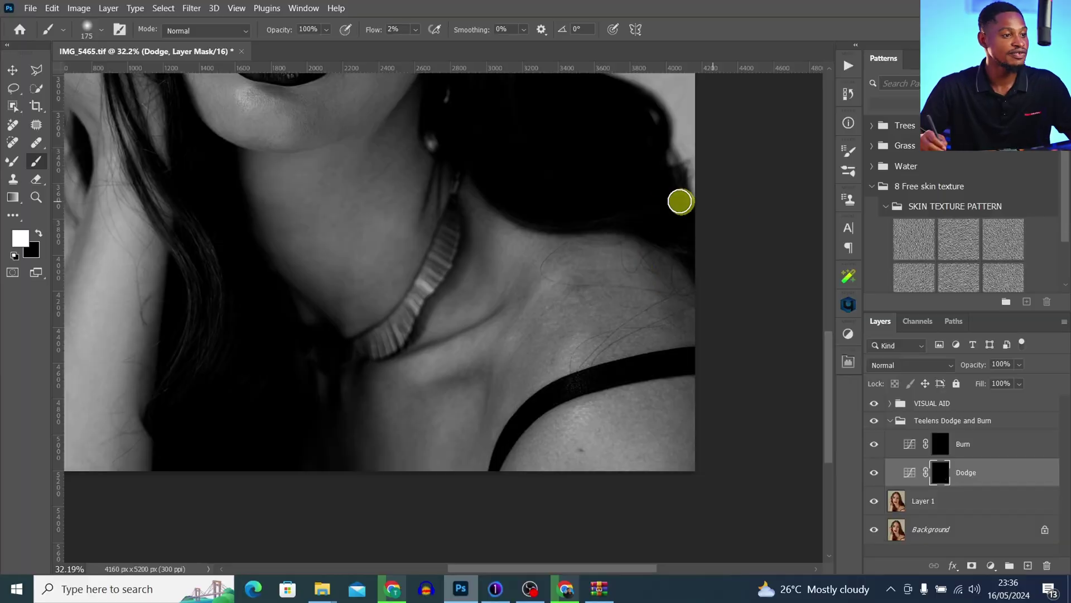
Lighten the shoulder and collarbone on the Dodge mask, varying brush size from 90 to 300 px.
key(bracketleft)
key(bracketleft)
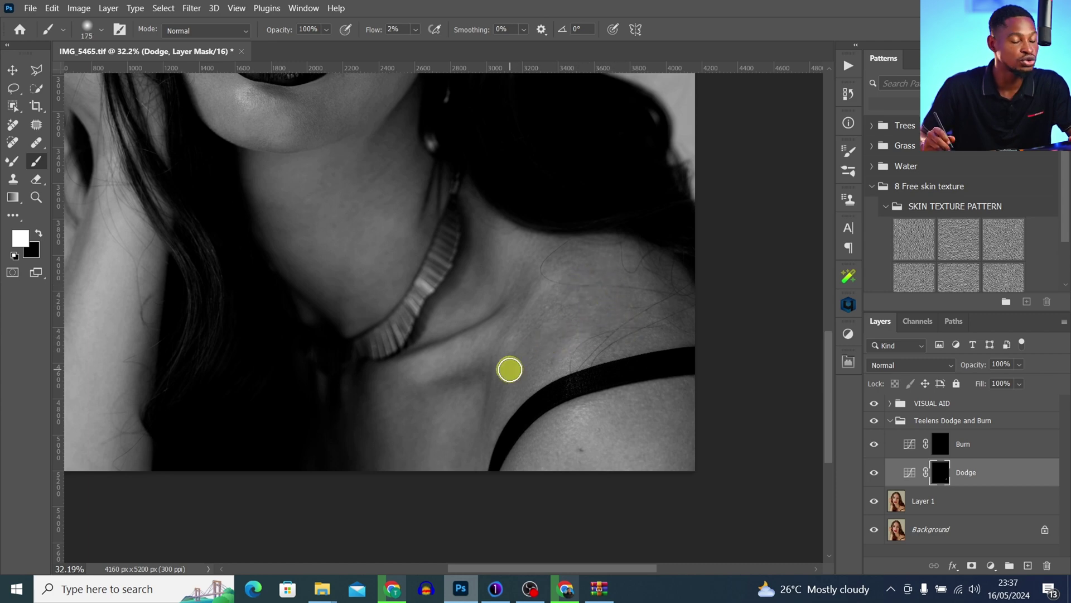
key(bracketright)
key(bracketright)
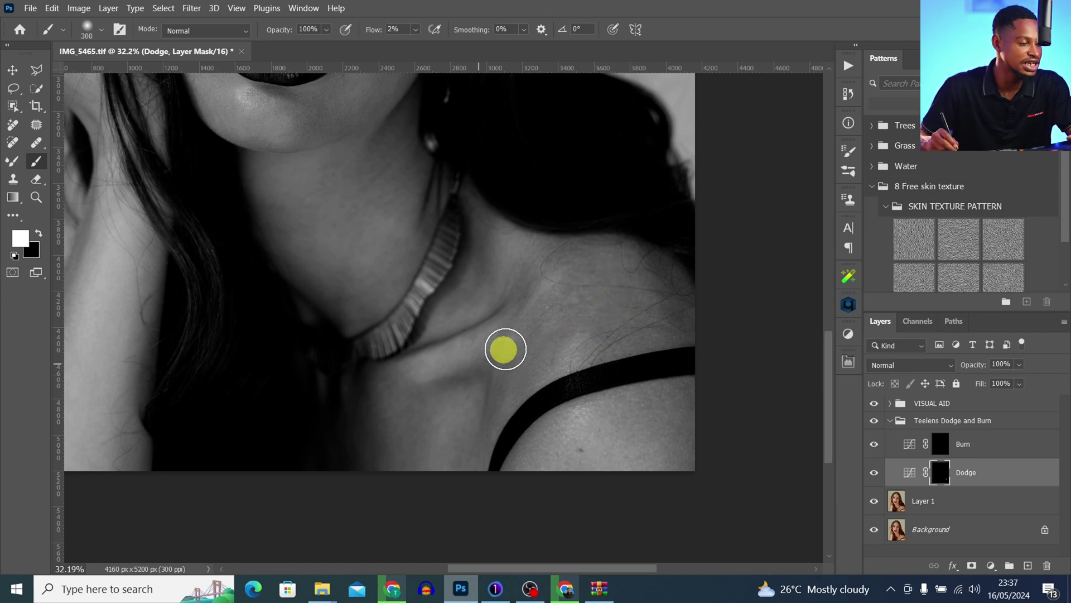
key(bracketleft)
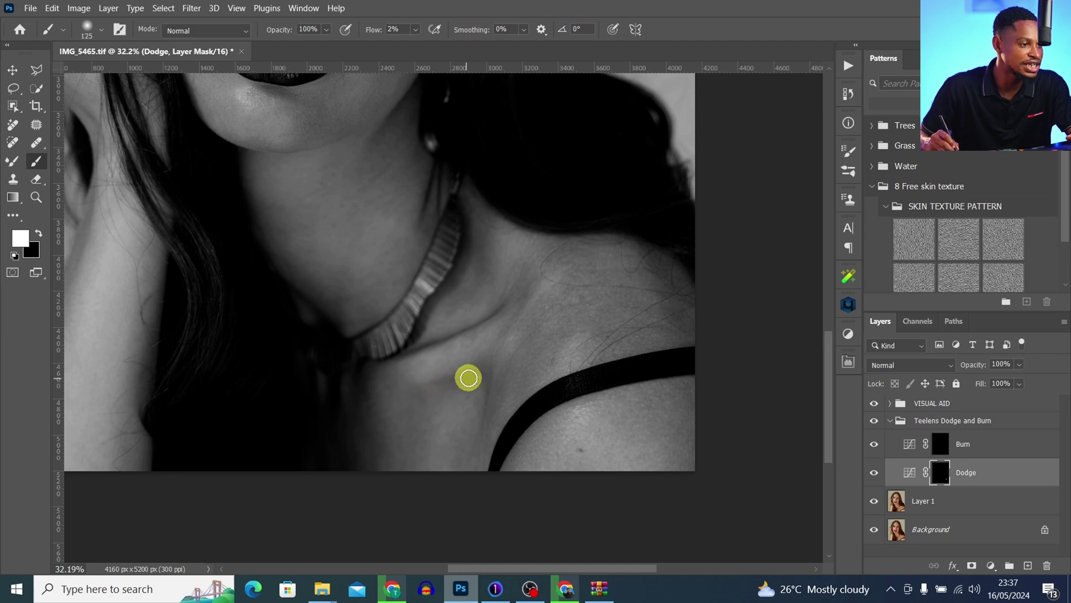
key(bracketright)
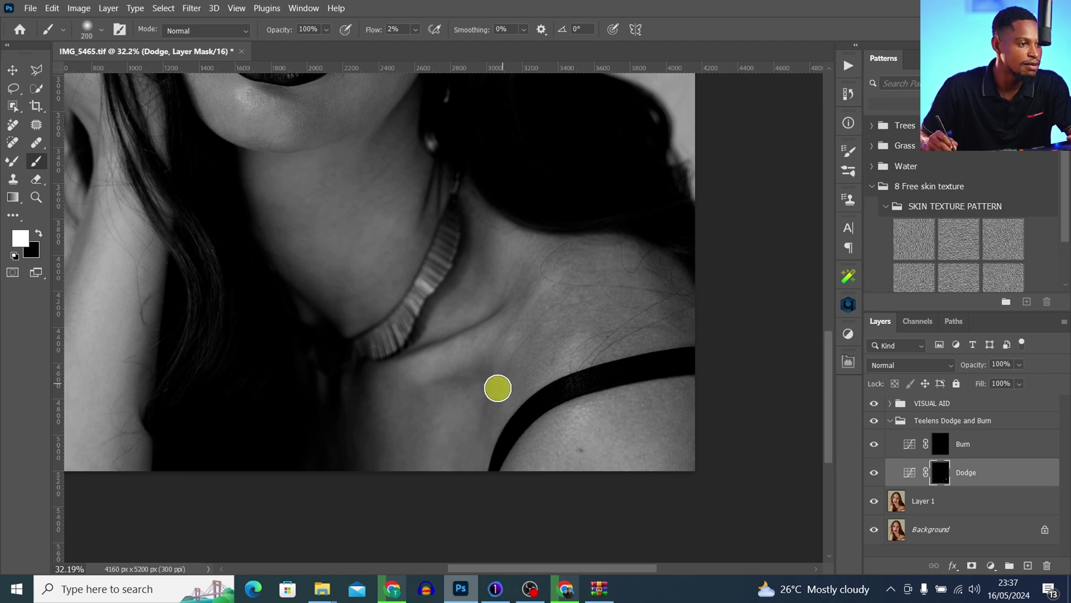
key(bracketleft)
key(bracketleft)
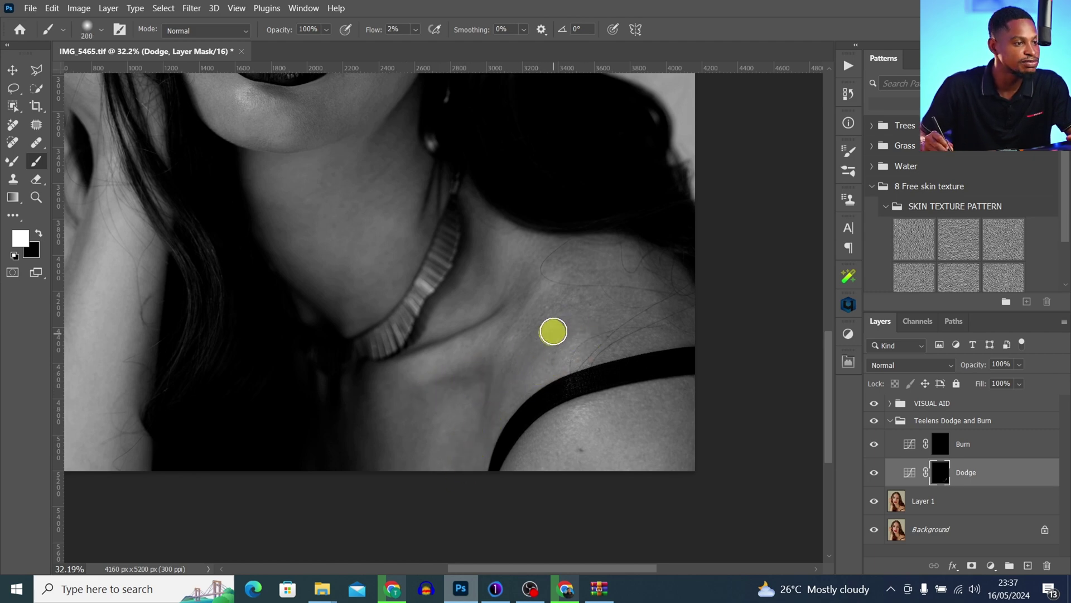
key(bracketleft)
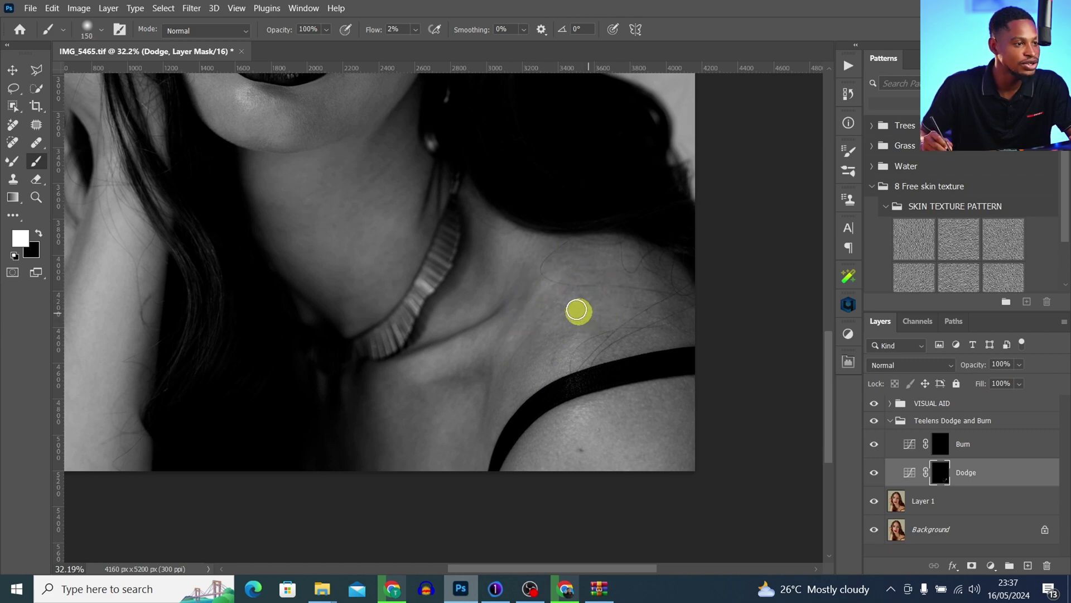
key(bracketright)
key(bracketright)
key(bracketright)
key(bracketright)
key(bracketright)
key(bracketright)
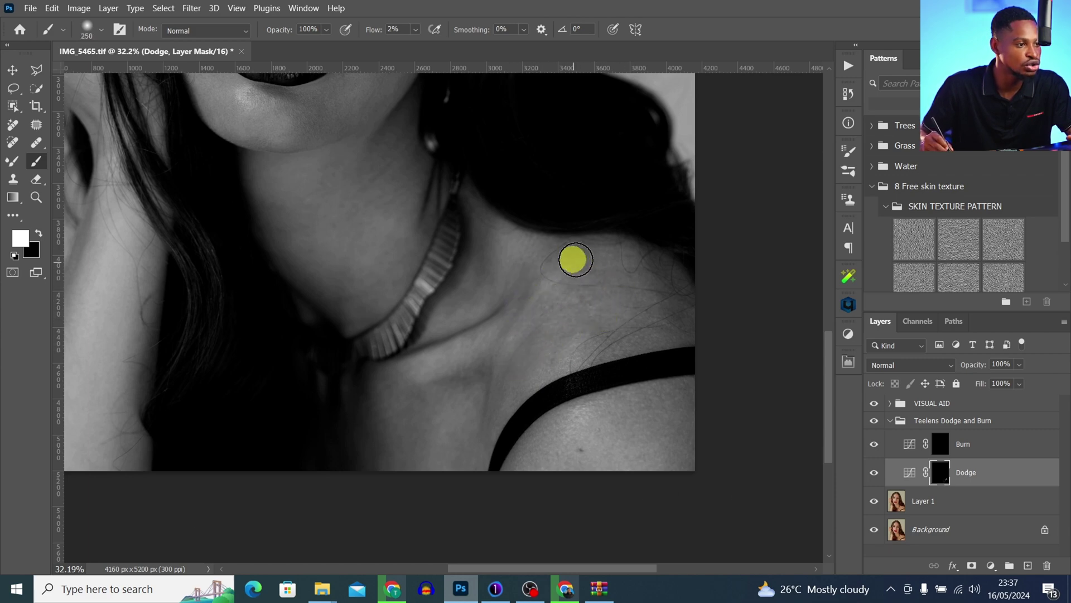
key(bracketleft)
key(bracketleft)
key(bracketleft)
key(bracketleft)
key(bracketleft)
key(bracketleft)
key(bracketleft)
Continue dodging on the Dodge mask at 100-150 px, then toggle the group to compare.
key(alt+bracketright)
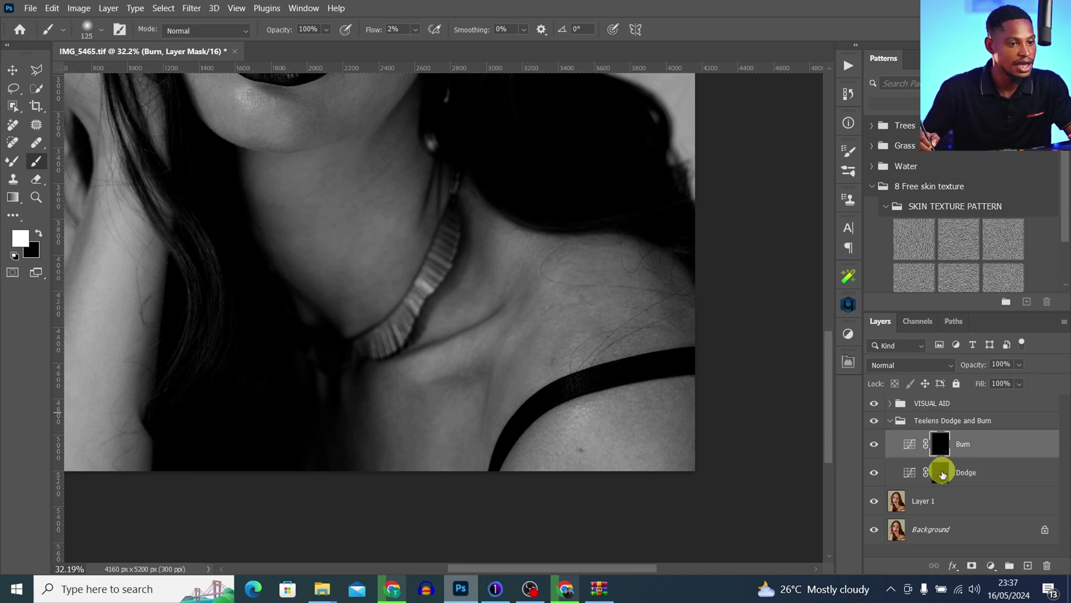
click(944, 472)
key(bracketright)
key(bracketright)
key(bracketright)
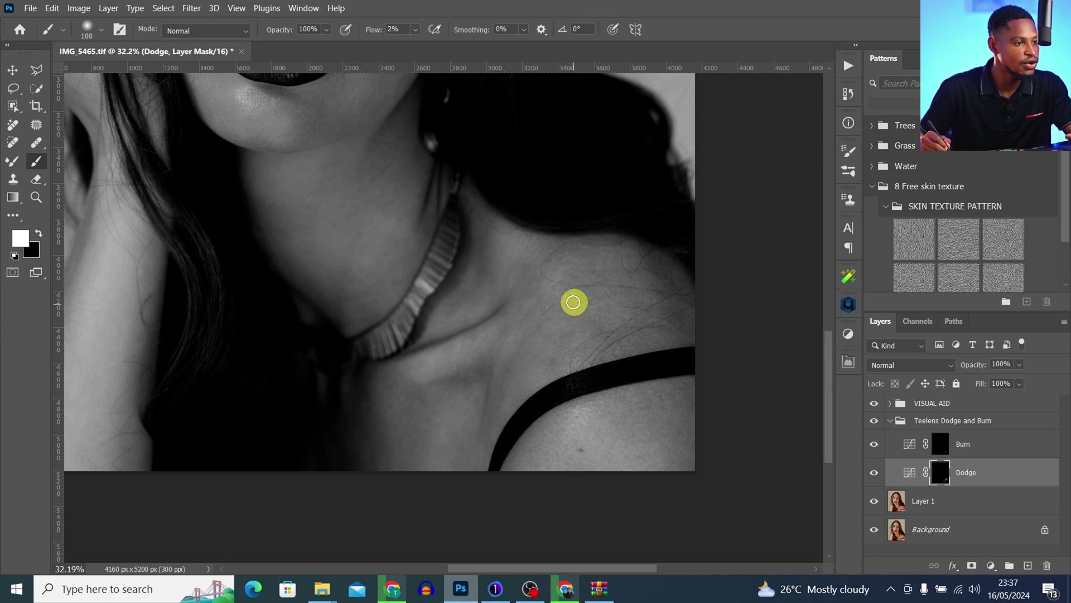
key(bracketleft)
key(bracketleft)
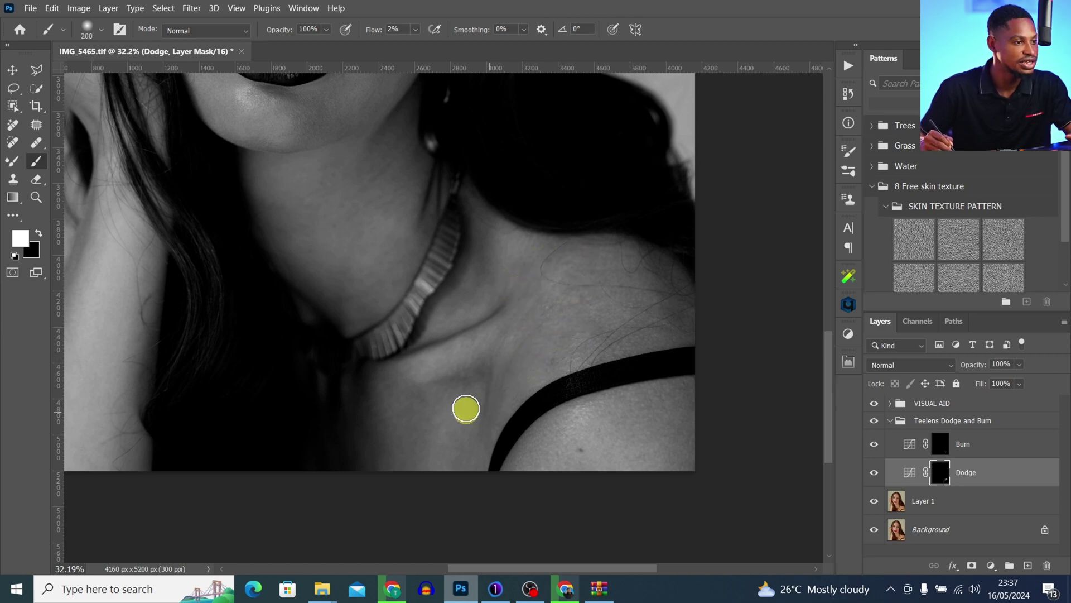
click(875, 422)
click(880, 425)
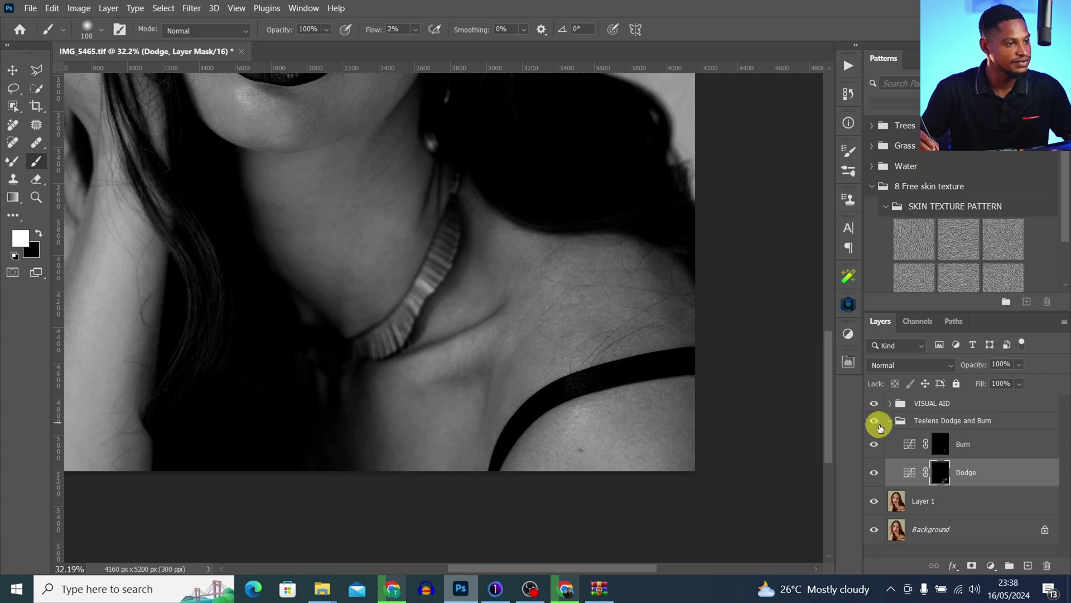
click(880, 427)
click(880, 428)
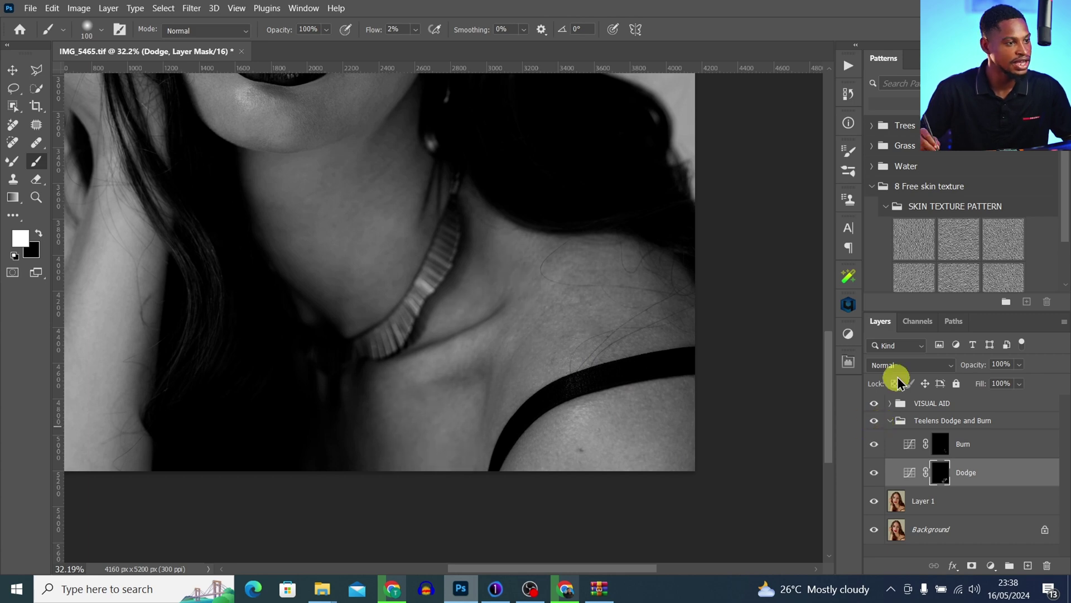
click(875, 404)
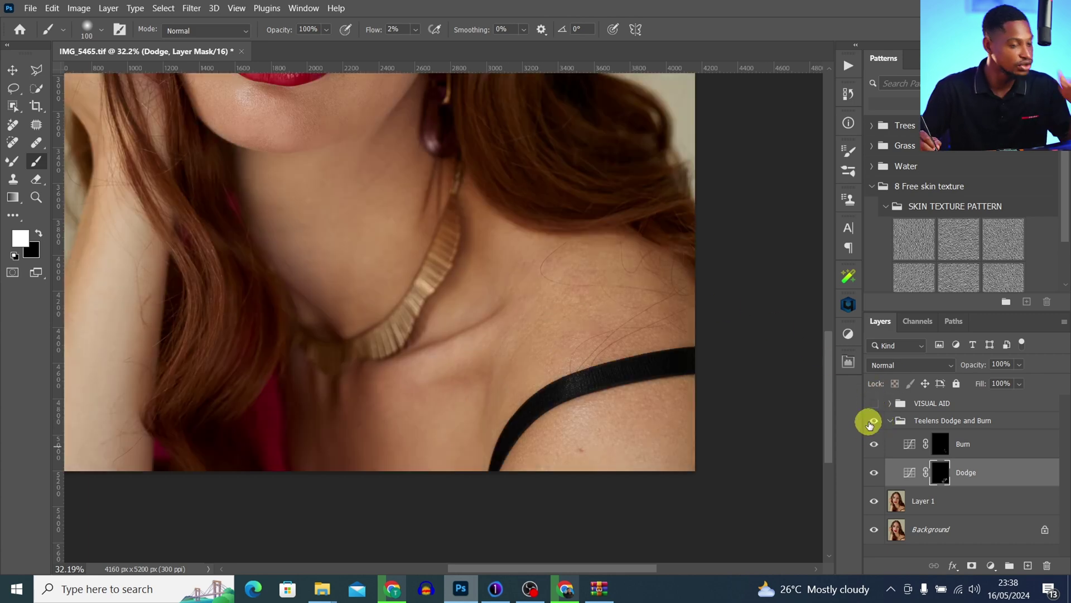
click(873, 423)
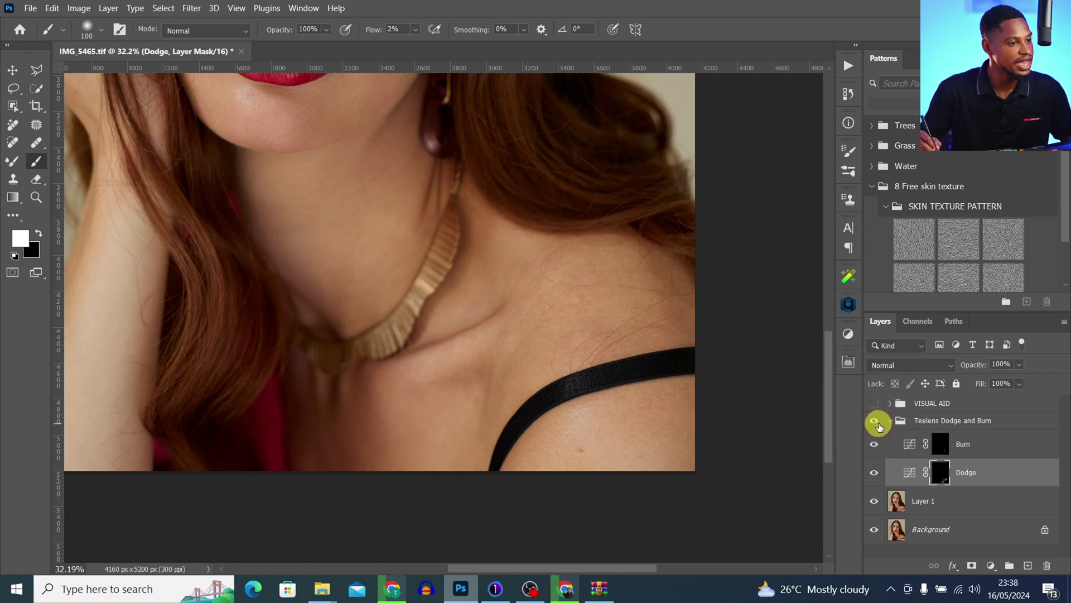
click(876, 422)
click(880, 425)
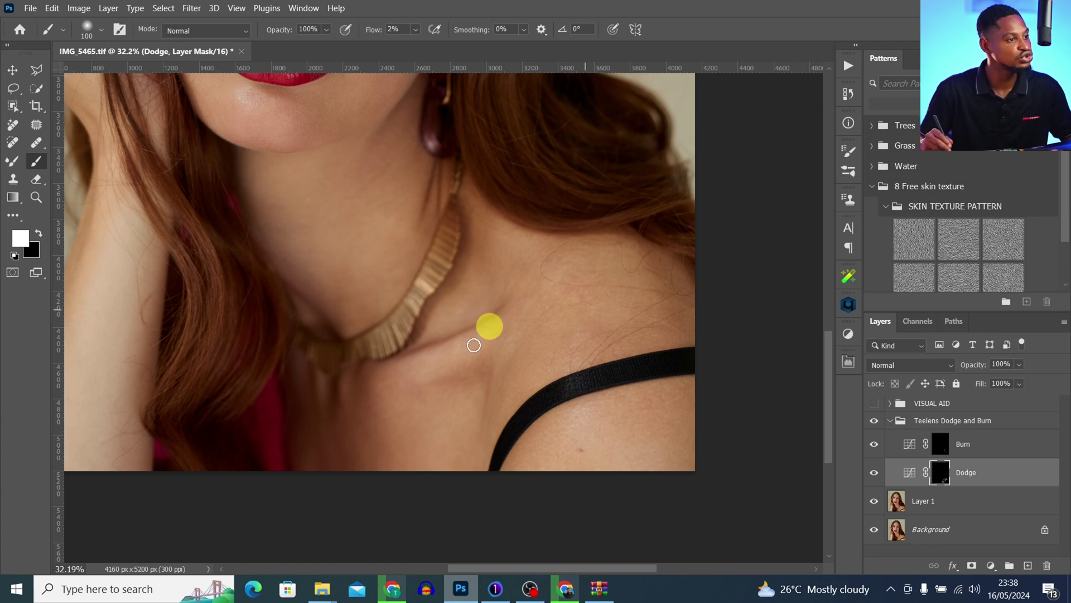
click(877, 408)
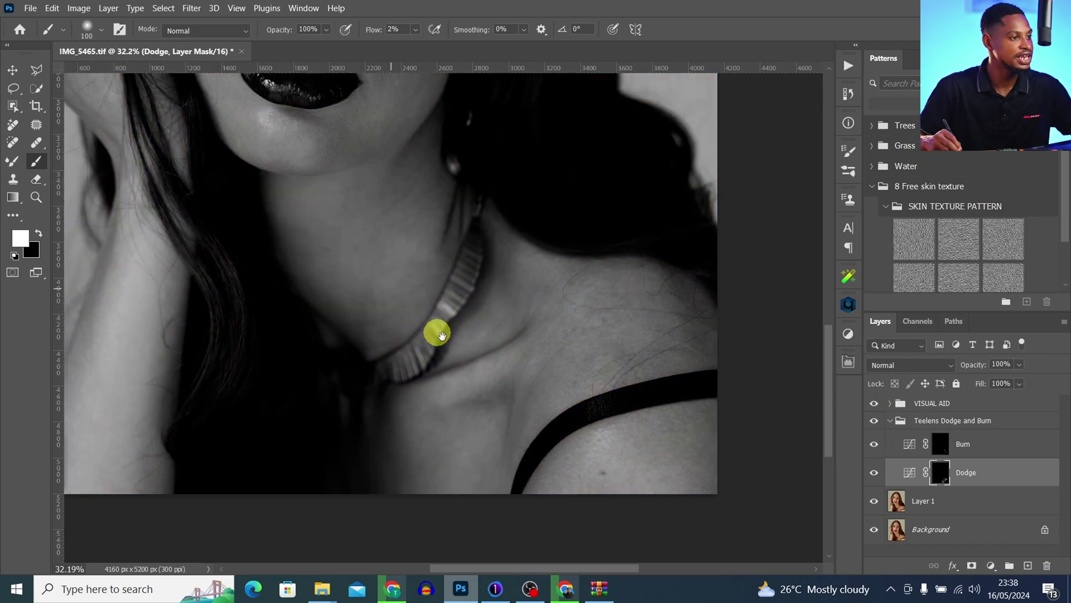
mouse_move(438, 332)
mouse_down()
mouse_move(486, 364)
mouse_move(489, 479)
mouse_move(412, 285)
mouse_up()
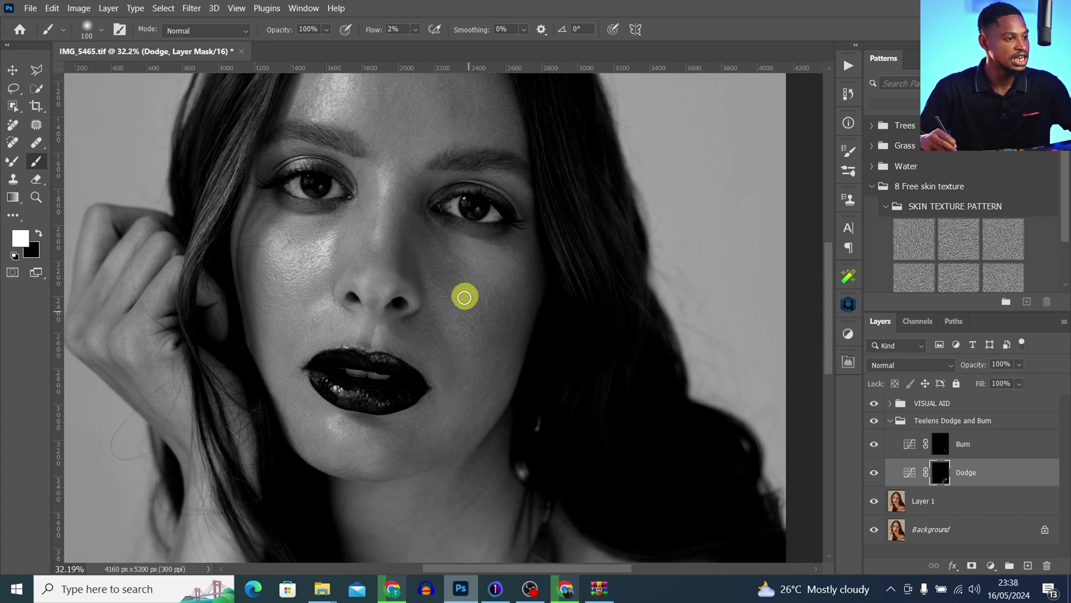
Paint white on the Dodge mask over the chin and cheek with a 125–250 px brush.
key(bracketright)
key(bracketright)
key(bracketright)
key(bracketright)
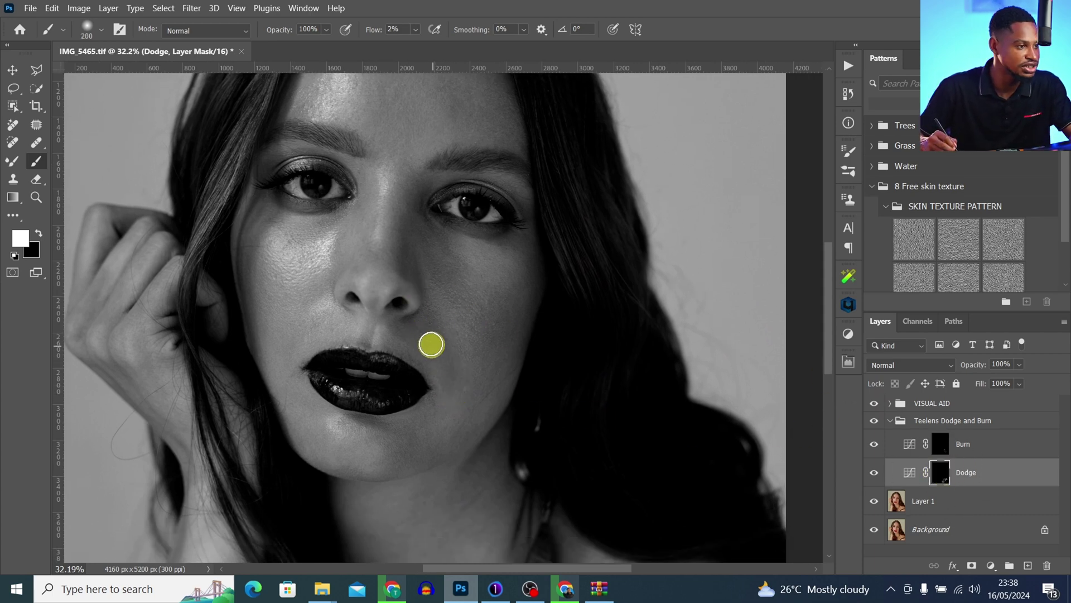
key(bracketright)
key(bracketright)
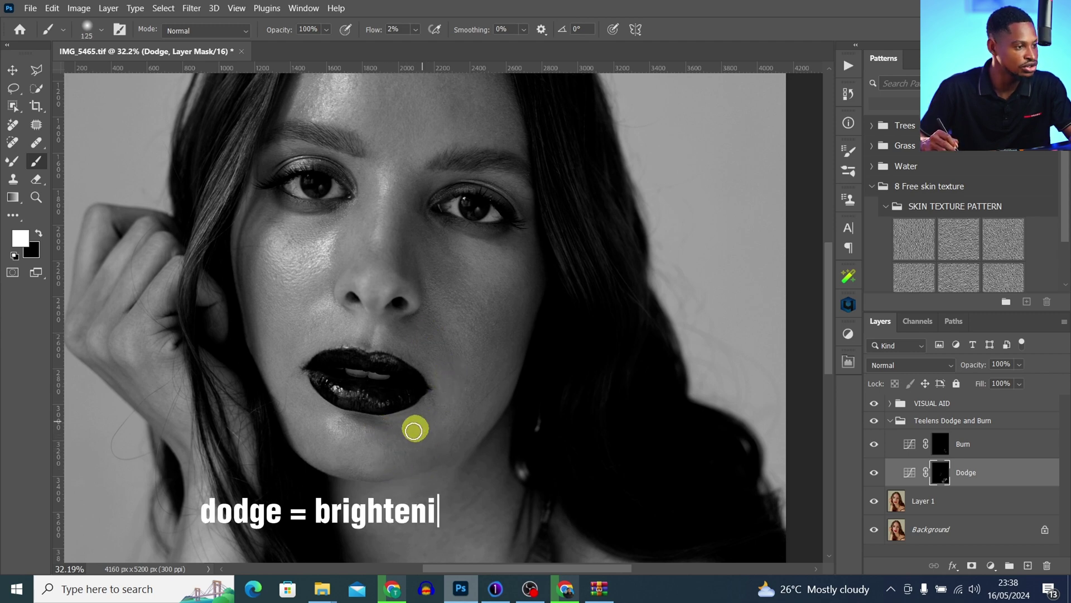
key(bracketleft)
key(bracketleft)
key(bracketleft)
key(bracketleft)
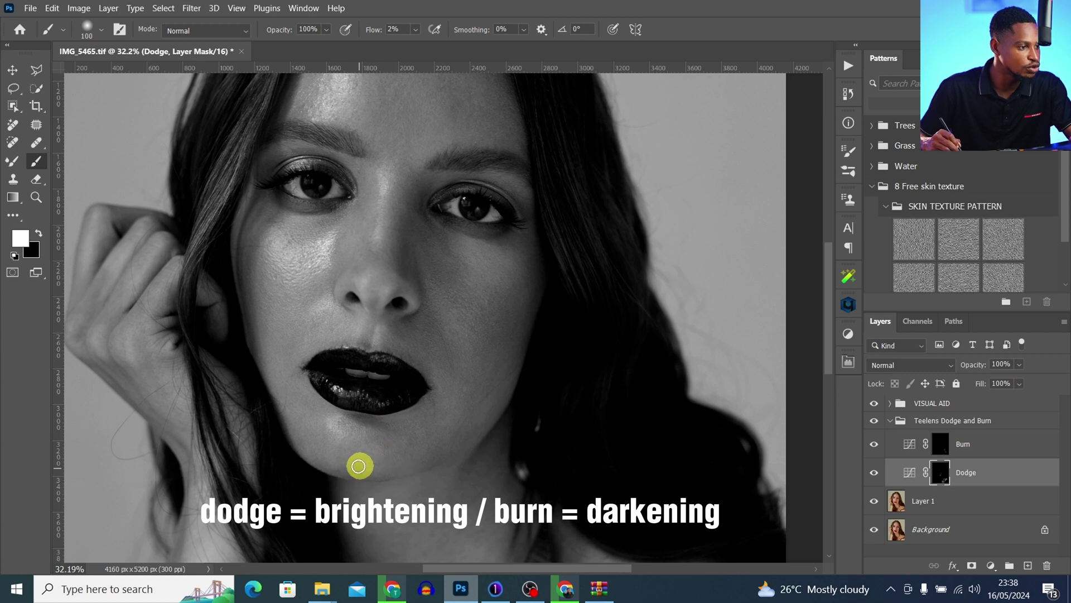
key(bracketright)
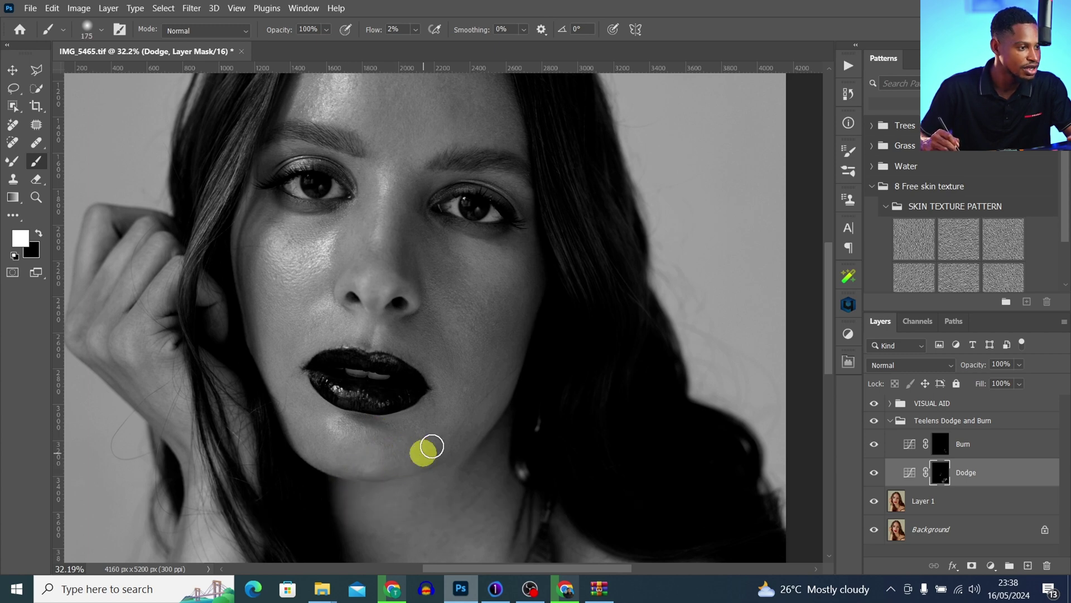
key(bracketleft)
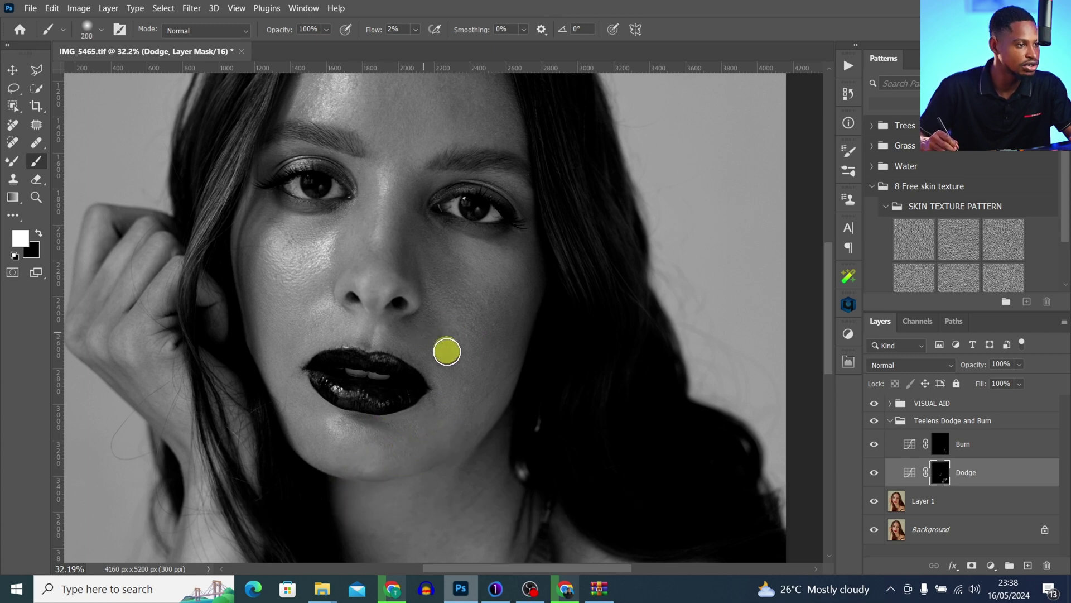
key(bracketleft)
key(bracketleft)
key(bracketleft)
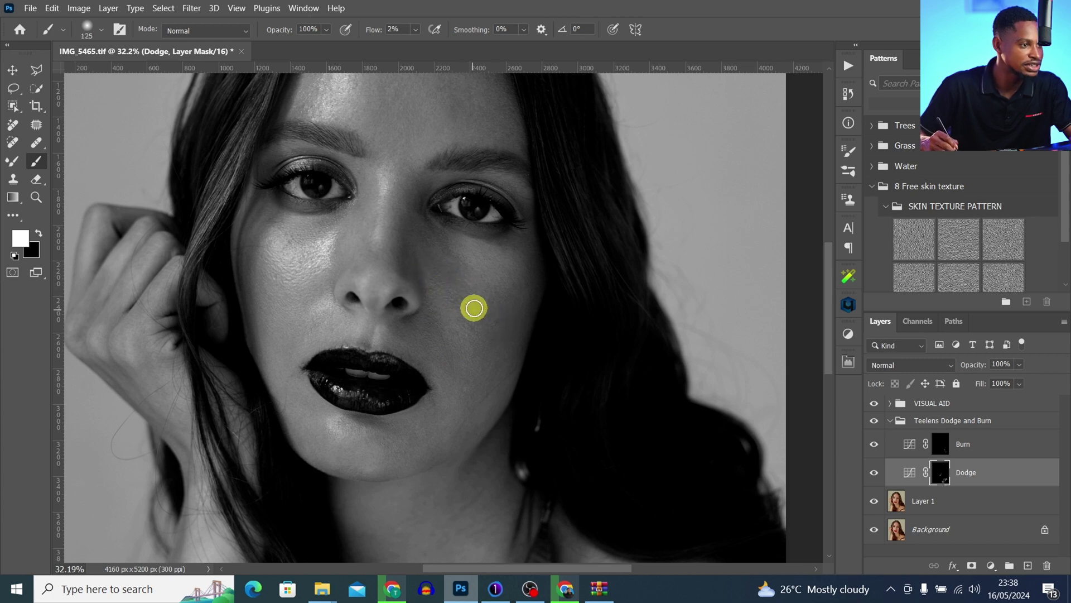
key(bracketright)
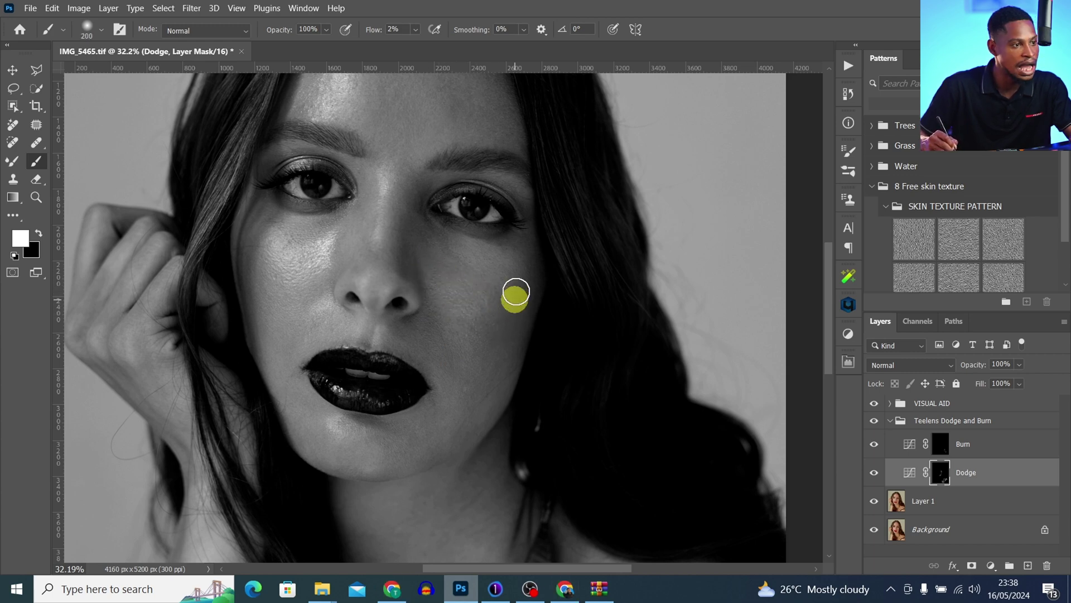
Darken part of the cheek on the Burn mask with a 175–400 px brush.
click(940, 444)
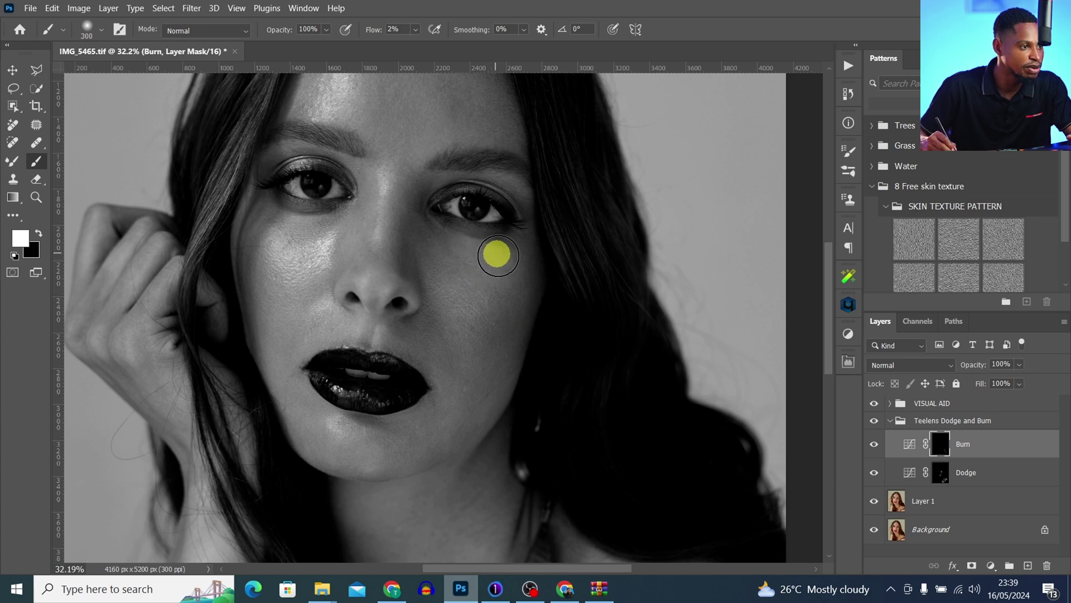
key(bracketleft)
key(bracketright)
key(bracketright)
key(bracketright)
key(bracketright)
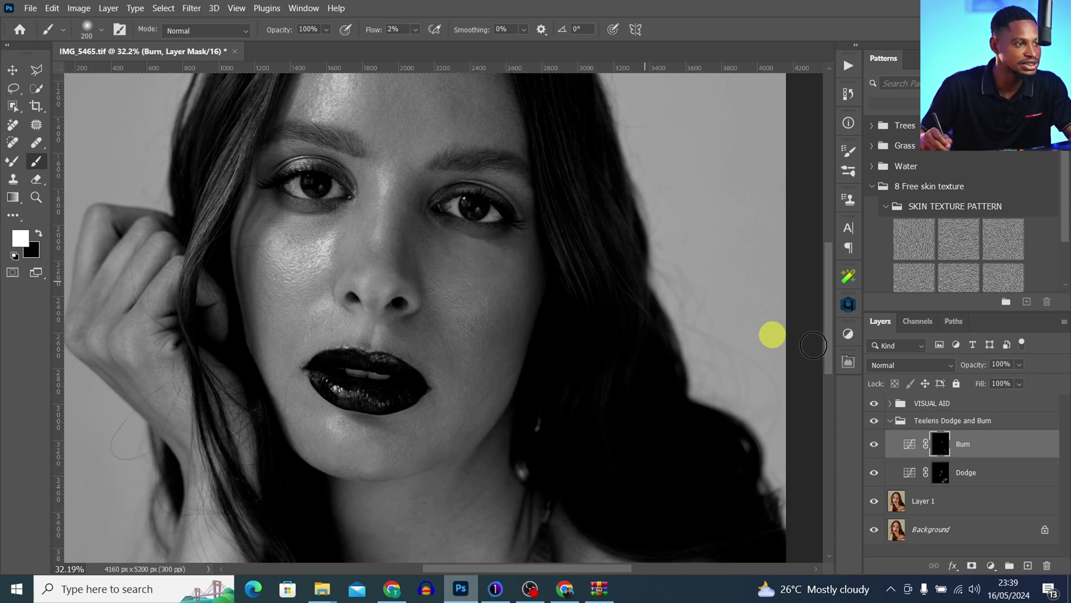
Reselect the Dodge mask and zoom in on the eye area.
click(940, 472)
key(z)
drag(469, 232, 497, 227)
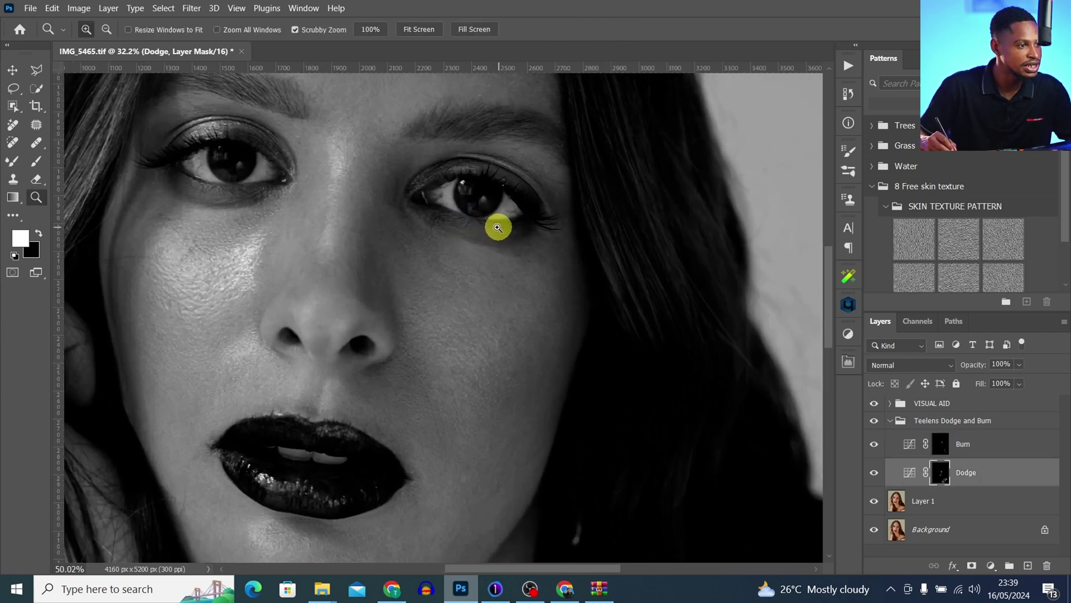
Brighten the cheeks and the skin around the lips on the Dodge mask, brush 80–125 px.
key(b)
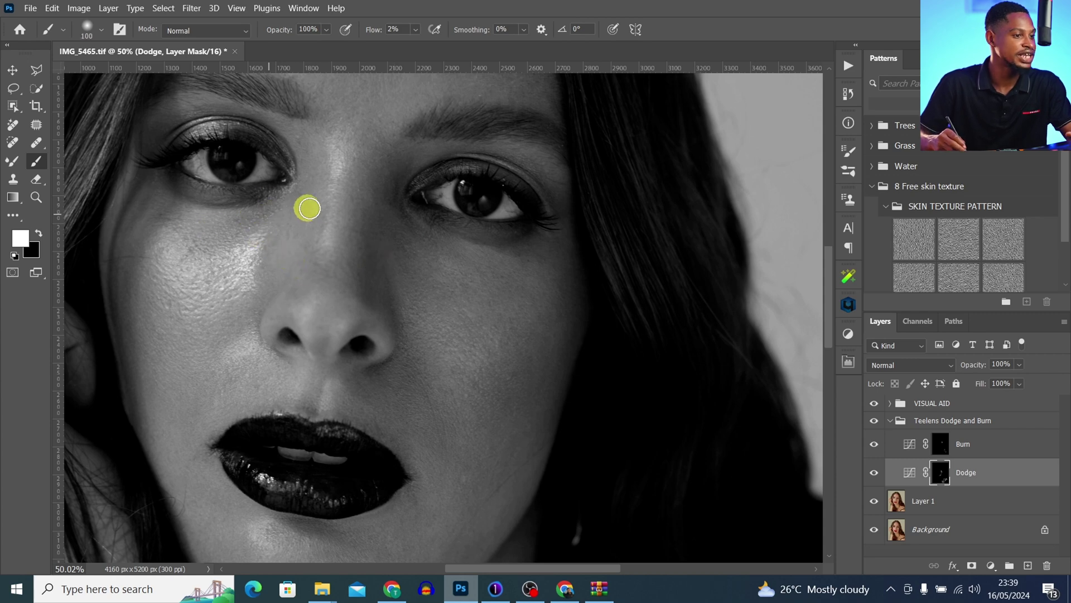
key(bracketright)
key(bracketright)
key(bracketright)
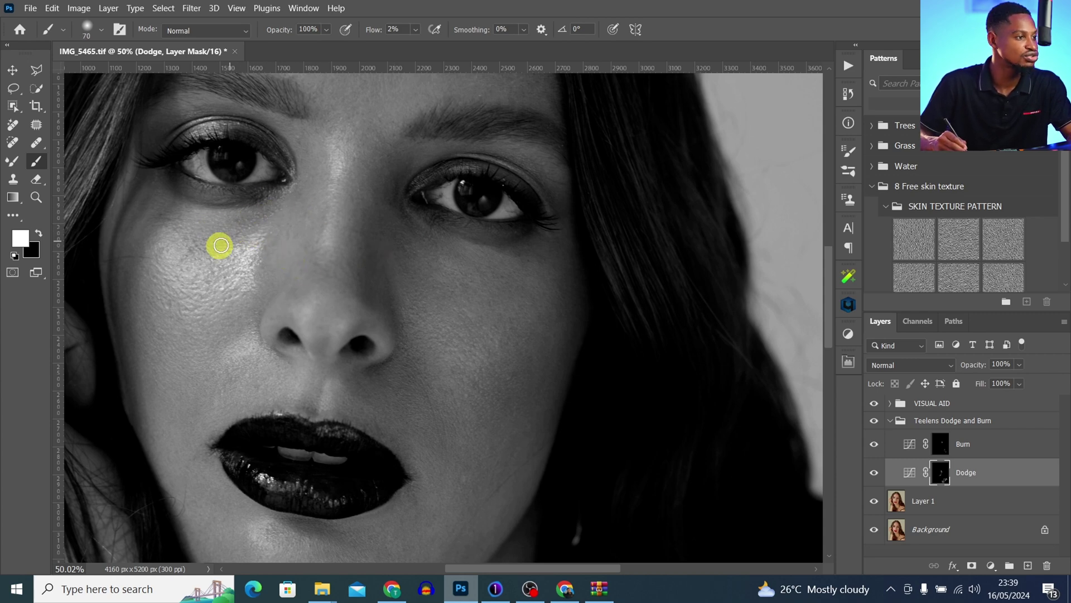
key(bracketright)
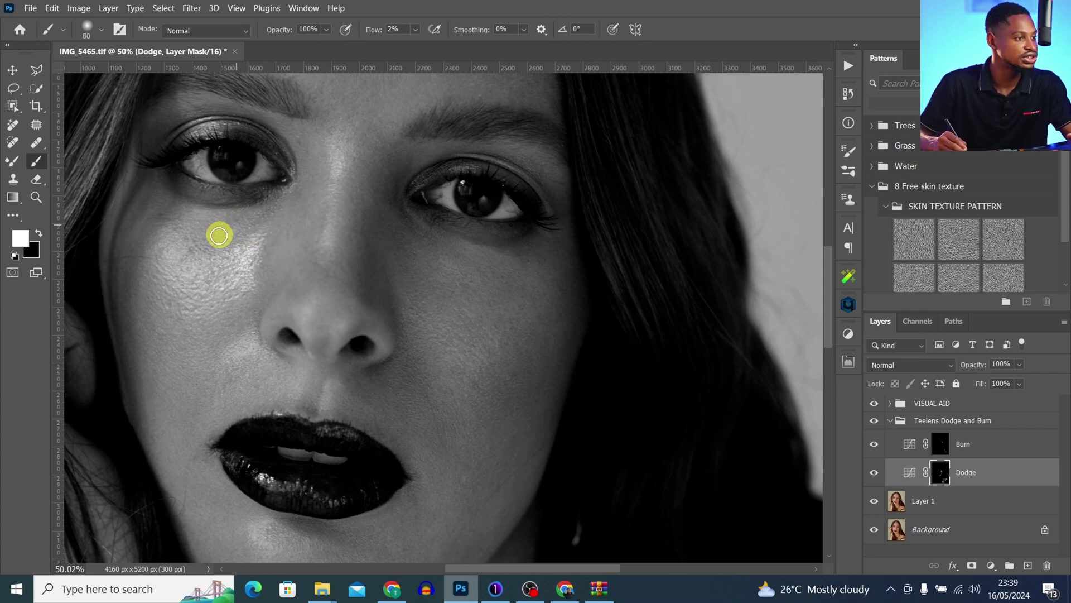
key(bracketleft)
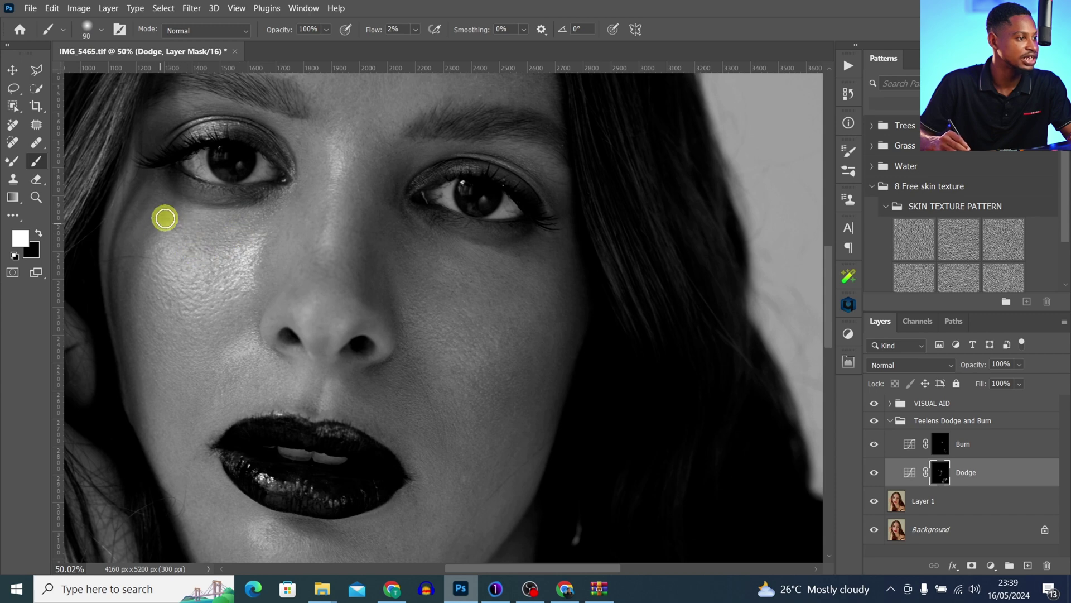
key(bracketright)
key(bracketright)
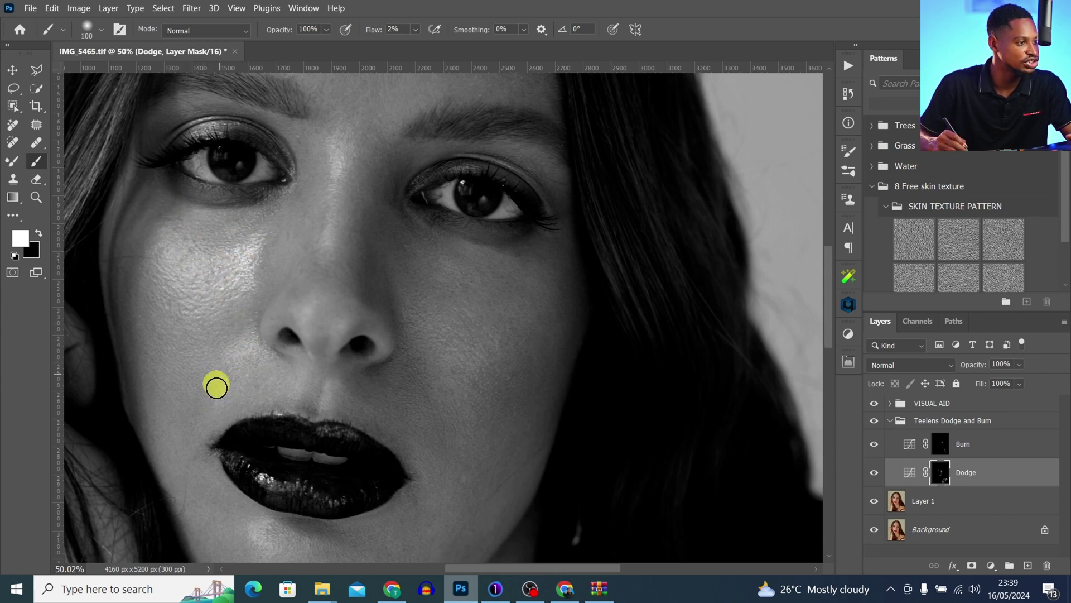
key(bracketright)
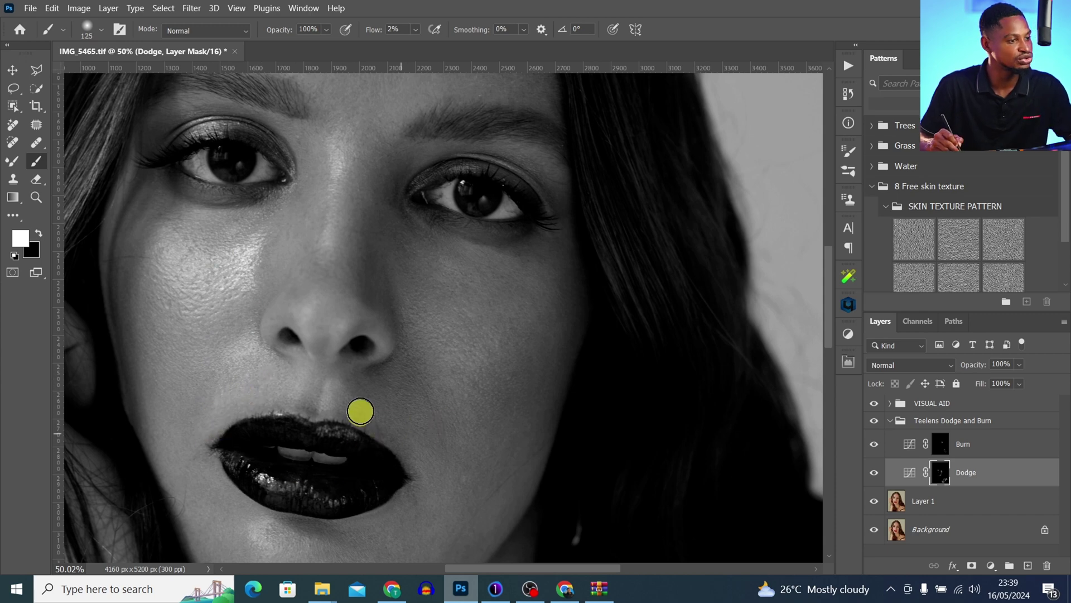
Brighten the forehead and nose on the Dodge mask, then show the Teelens Dodge and Burn group.
scroll(428, 424, up, 5)
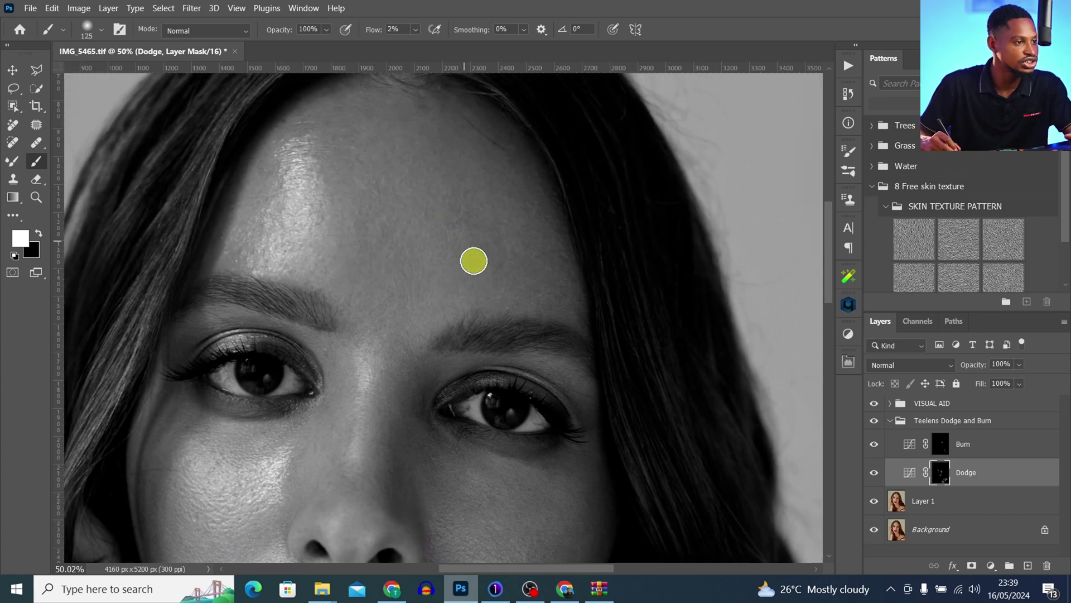
key(bracketright)
key(bracketright)
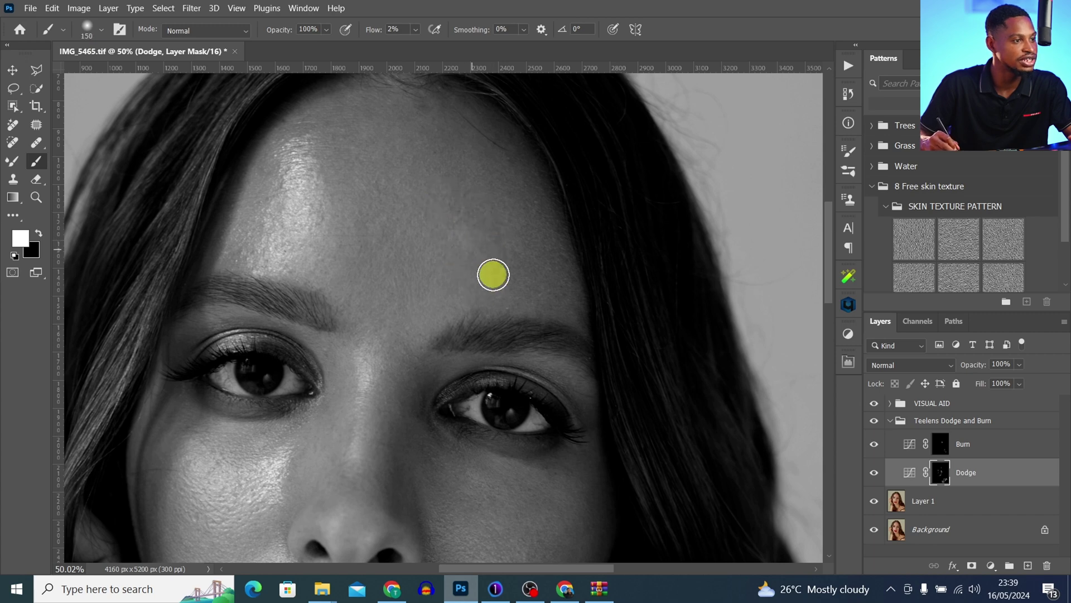
key(bracketleft)
key(bracketleft)
key(bracketleft)
key(bracketleft)
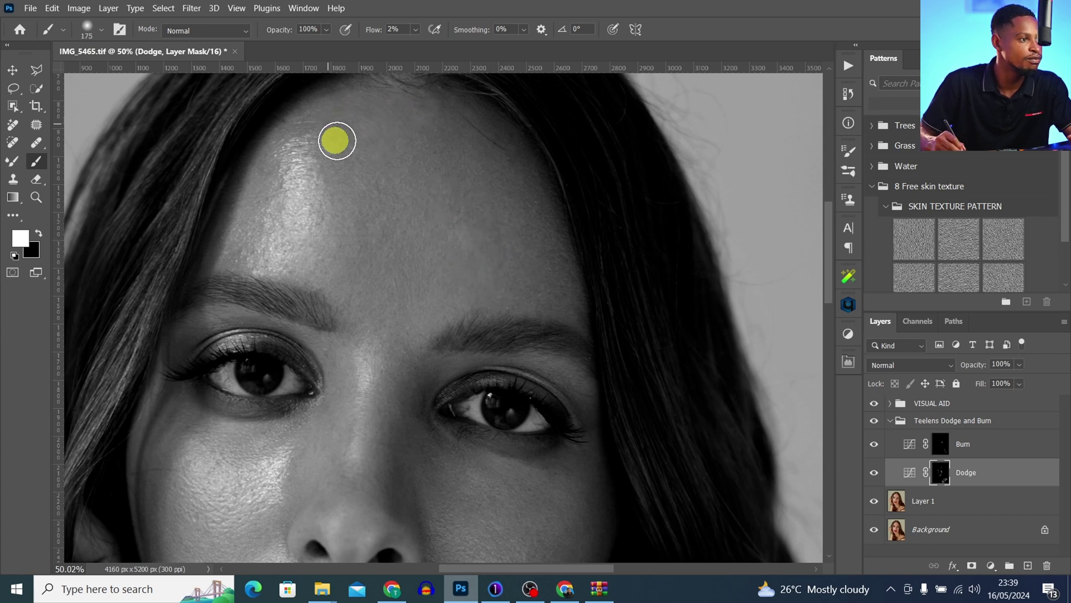
key(bracketright)
key(bracketright)
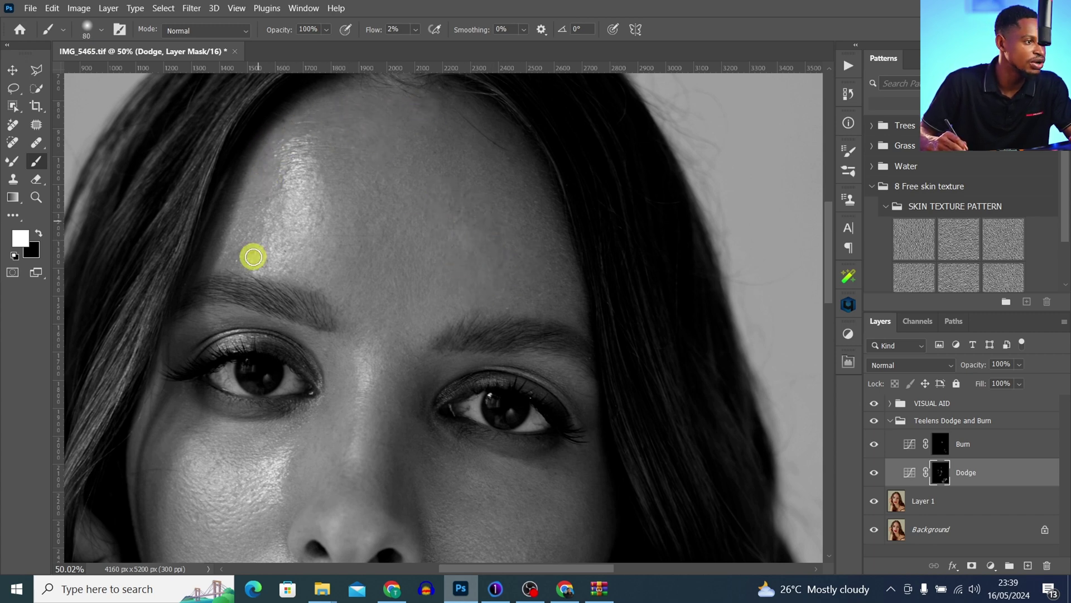
key(bracketright)
key(bracketright)
key(bracketright)
key(bracketright)
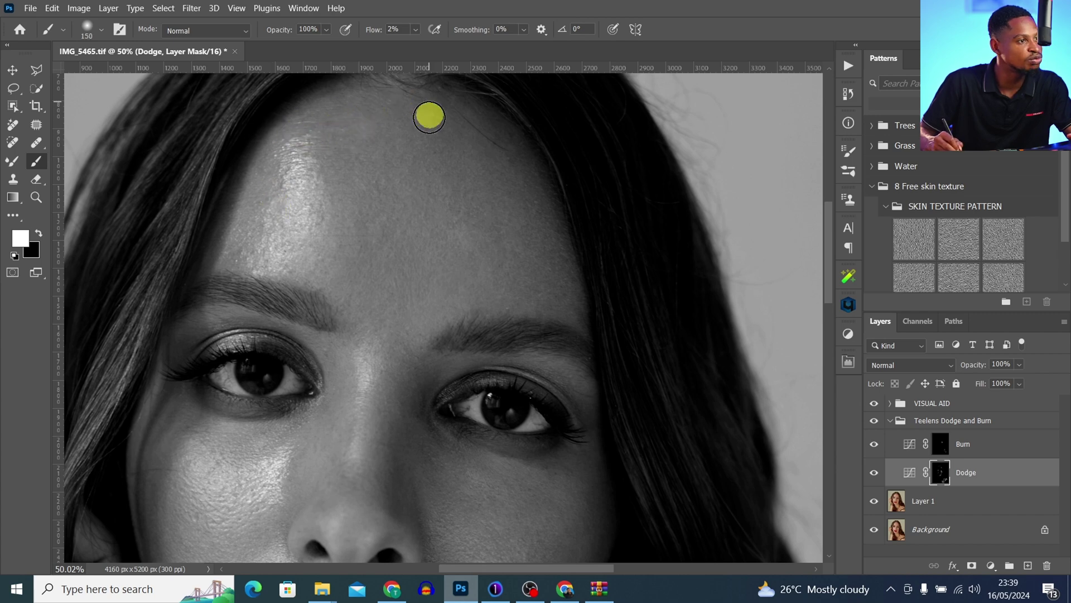
key(bracketright)
key(bracketright)
key(bracketright)
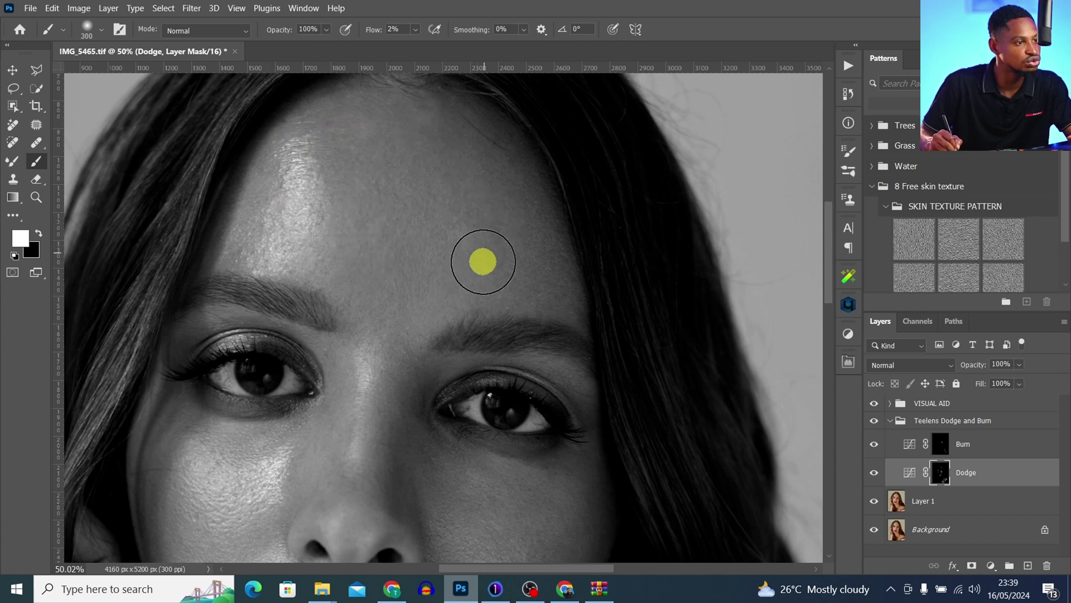
key(bracketright)
key(bracketleft)
key(bracketleft)
key(bracketleft)
key(bracketleft)
key(bracketleft)
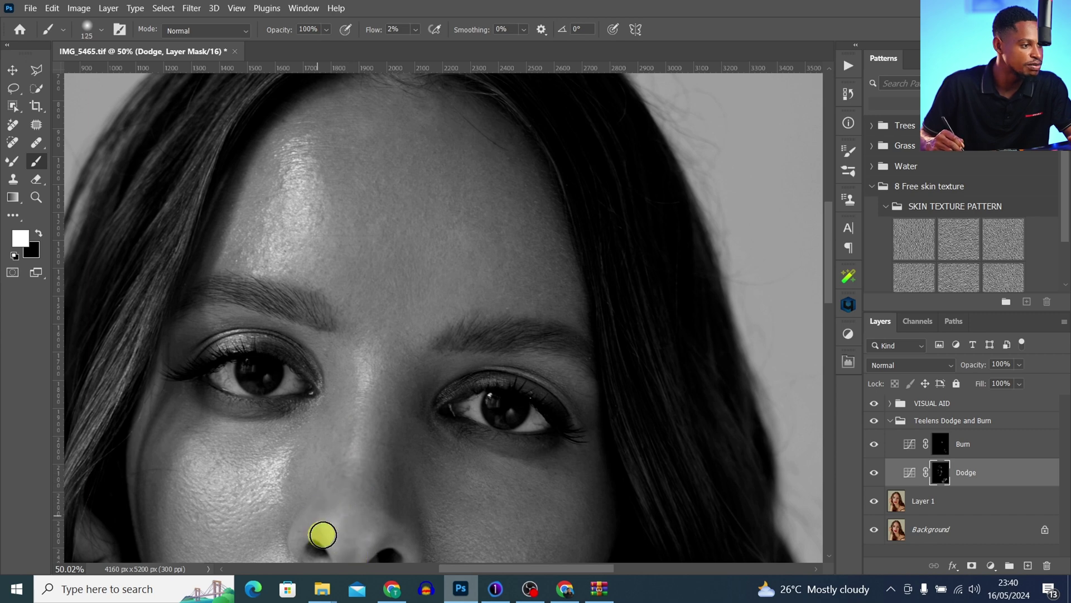
key(bracketright)
key(bracketright)
key(bracketright)
key(bracketright)
key(bracketright)
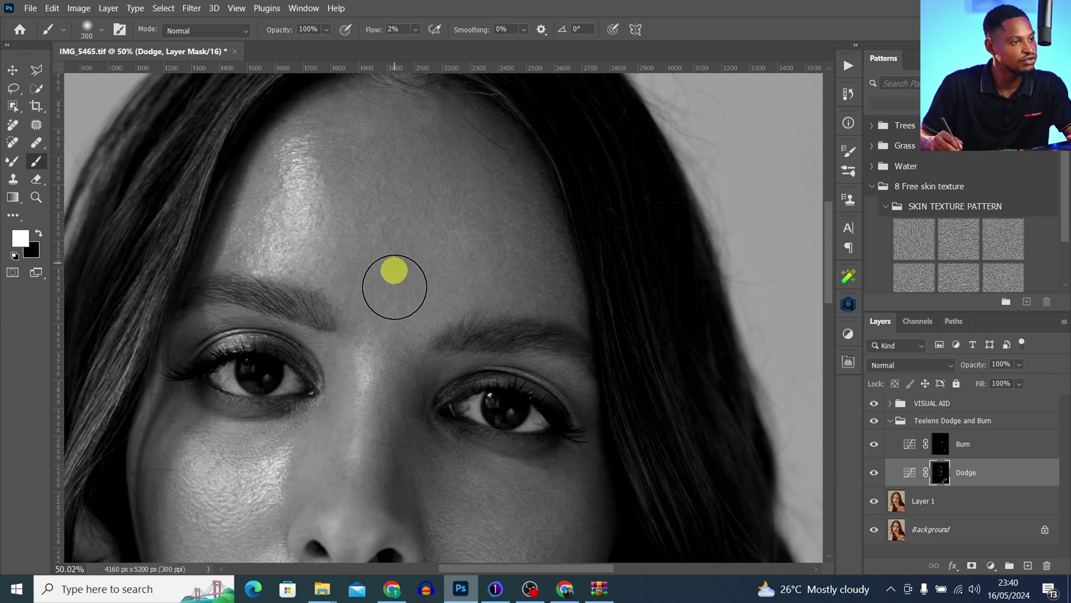
key(bracketleft)
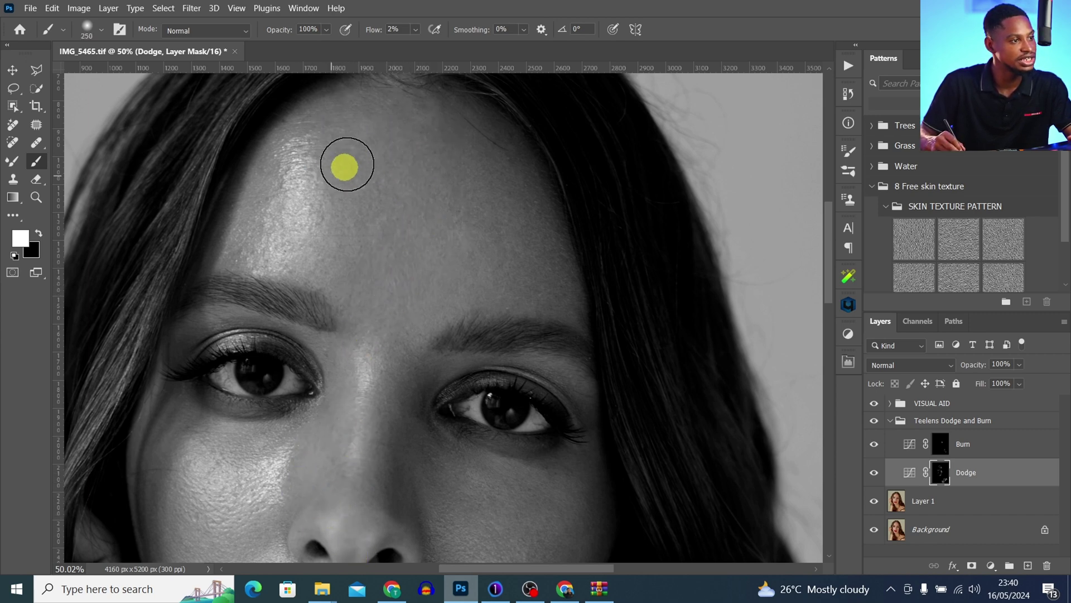
scroll(344, 167, down, 3)
click(874, 425)
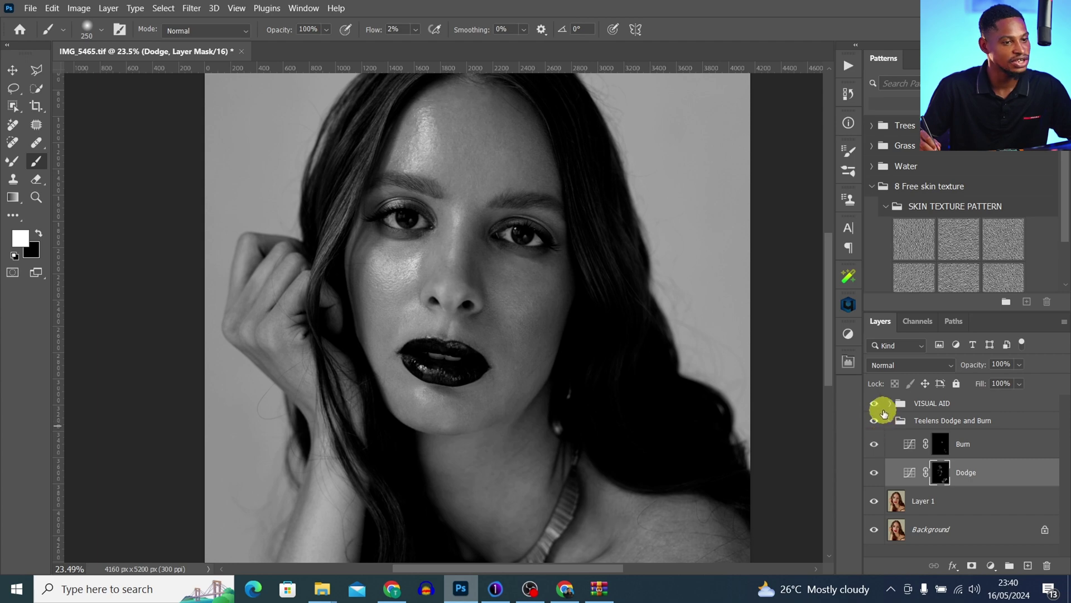
Hide the VISUAL AID group, fit the image, and toggle Teelens Dodge and Burn off and on.
click(874, 408)
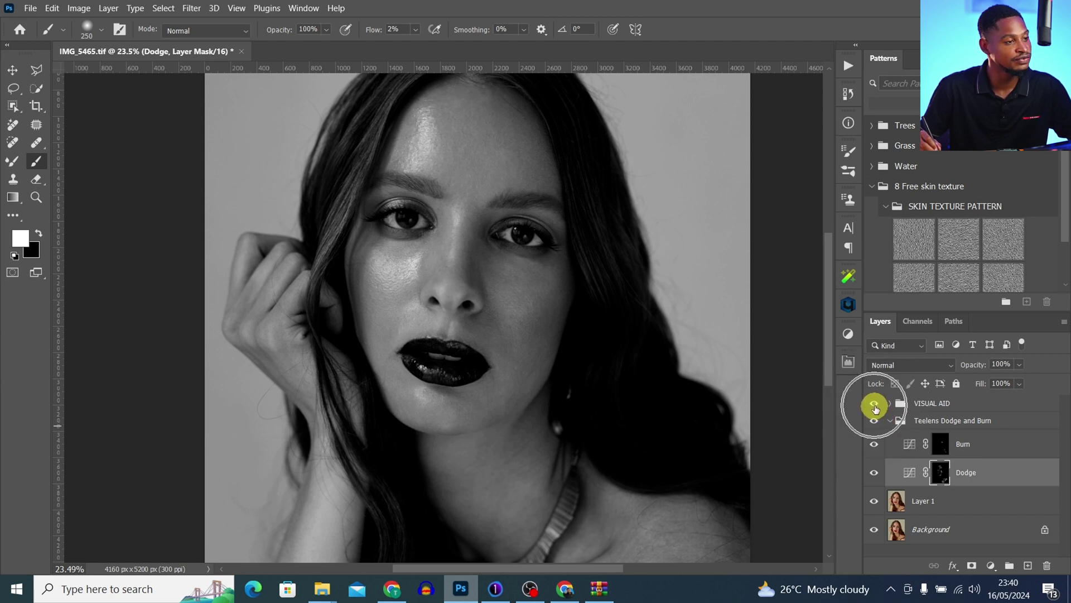
click(874, 407)
key(z)
drag(584, 337, 537, 343)
key(ctrl+0)
key(b)
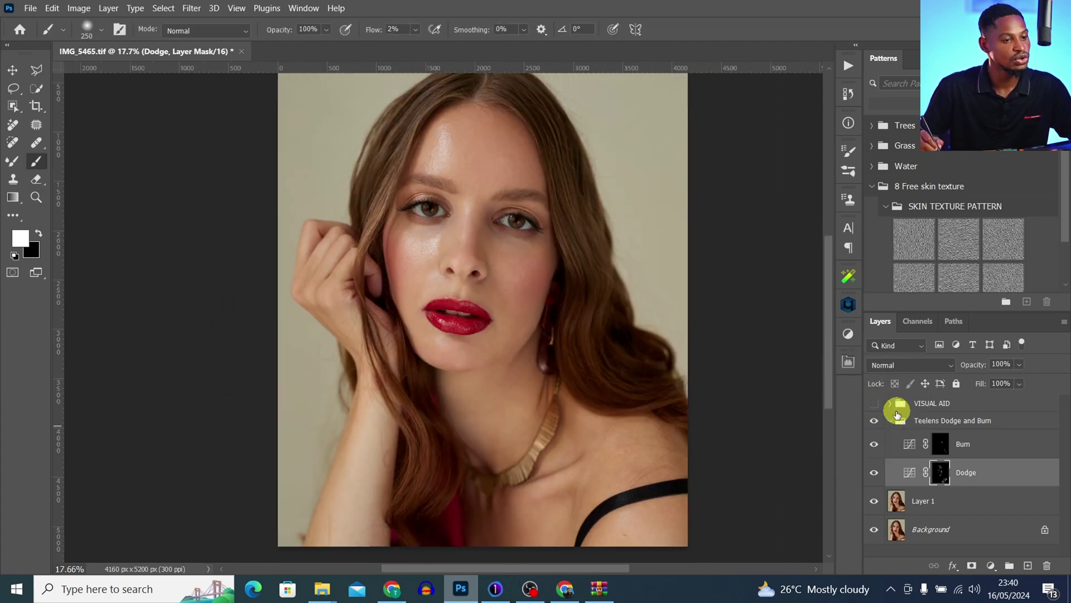
click(875, 421)
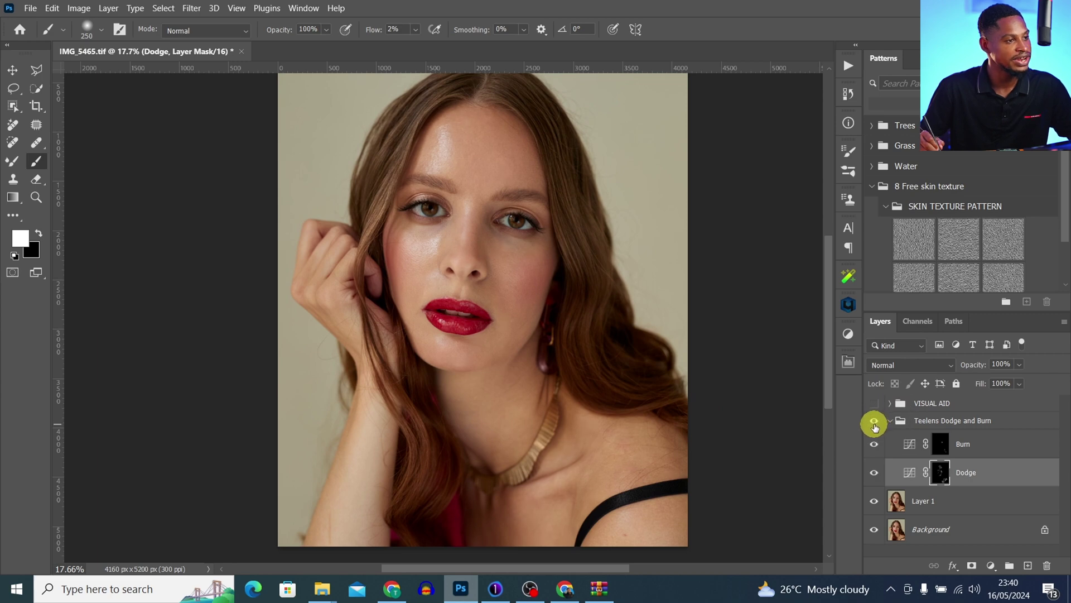
click(873, 421)
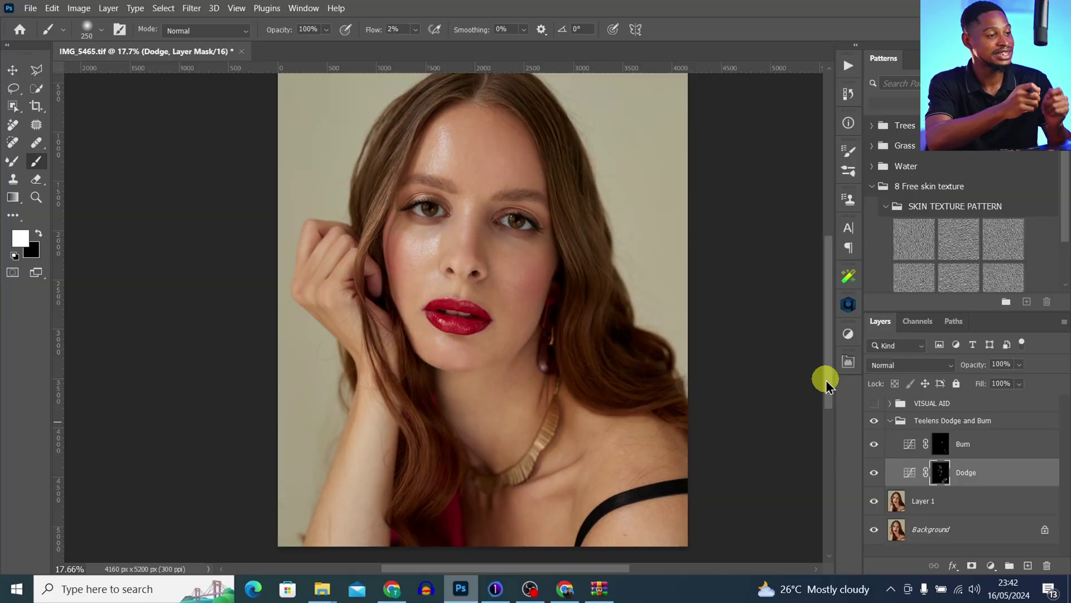
Delete the Teelens Dodge and Burn and VISUAL AID groups.
click(955, 422)
click(960, 404)
key(Delete)
key(Delete)
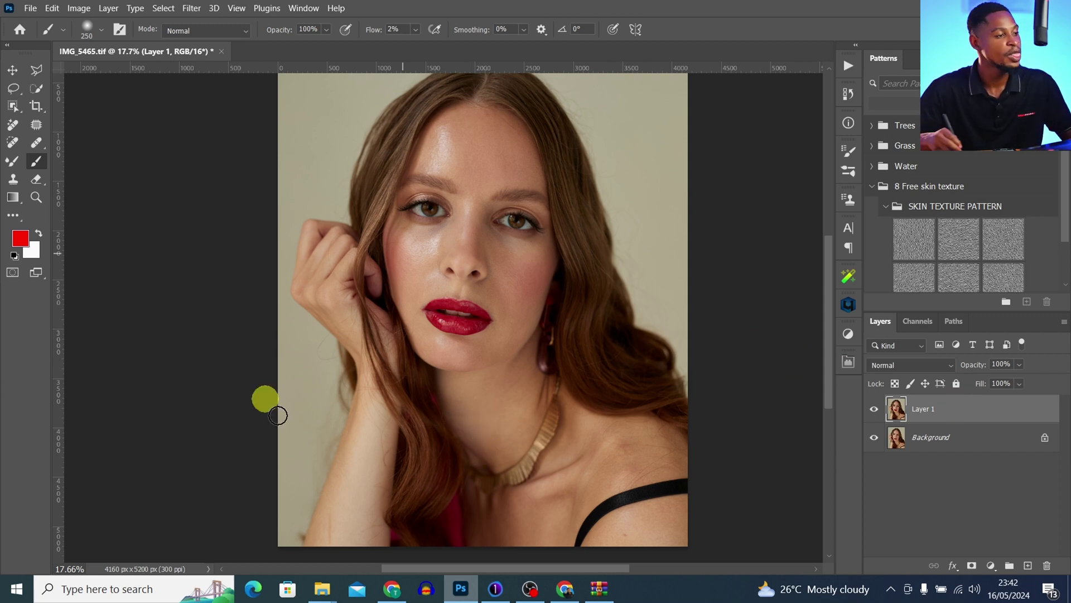
Launch Filter > Retouch4me > Retouch4me Dodge Burn.
click(191, 8)
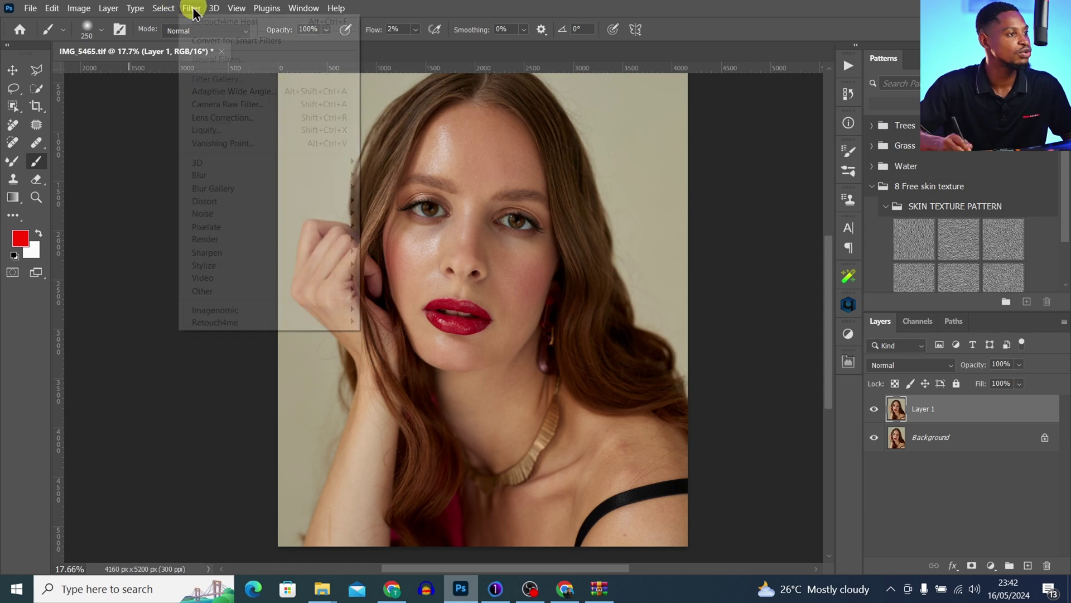
mouse_move(276, 329)
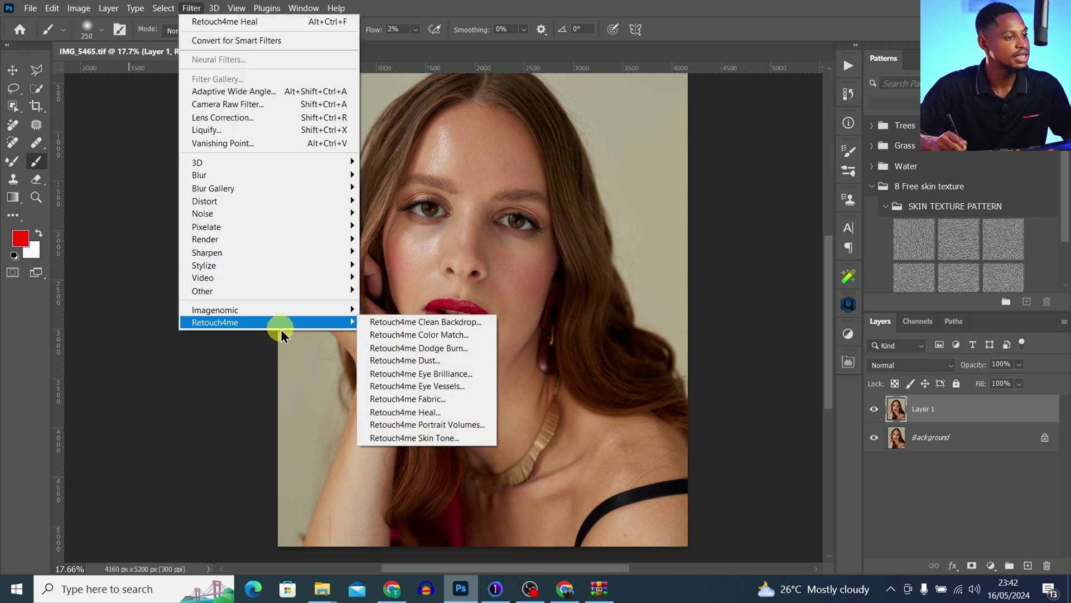
click(454, 349)
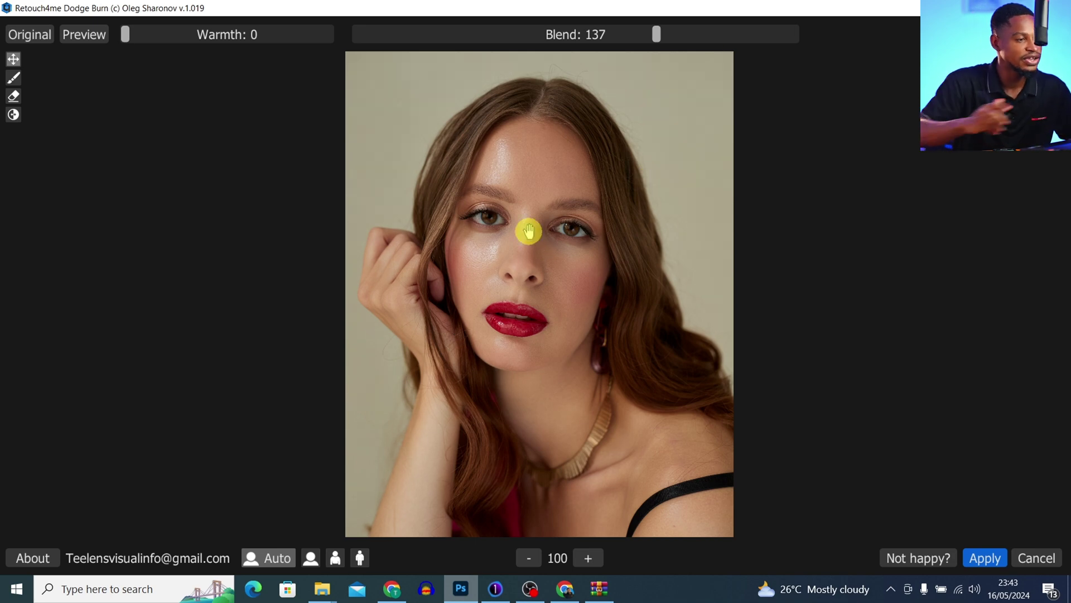
Raise the Retouch4me Blend to 181 and apply the result to Layer 1.
scroll(529, 231, up, 4)
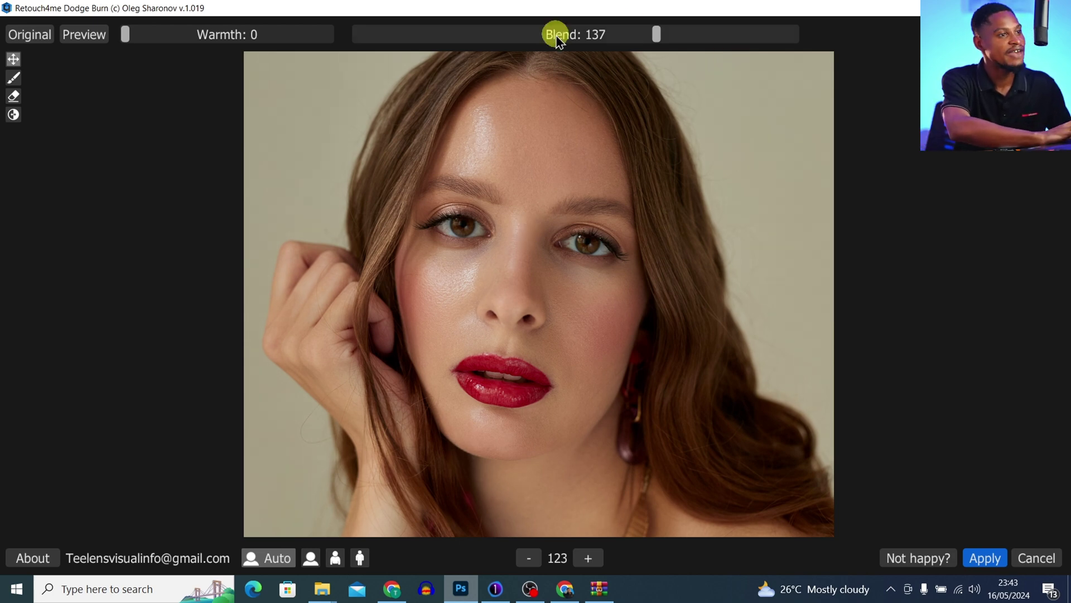
drag(738, 33, 776, 39)
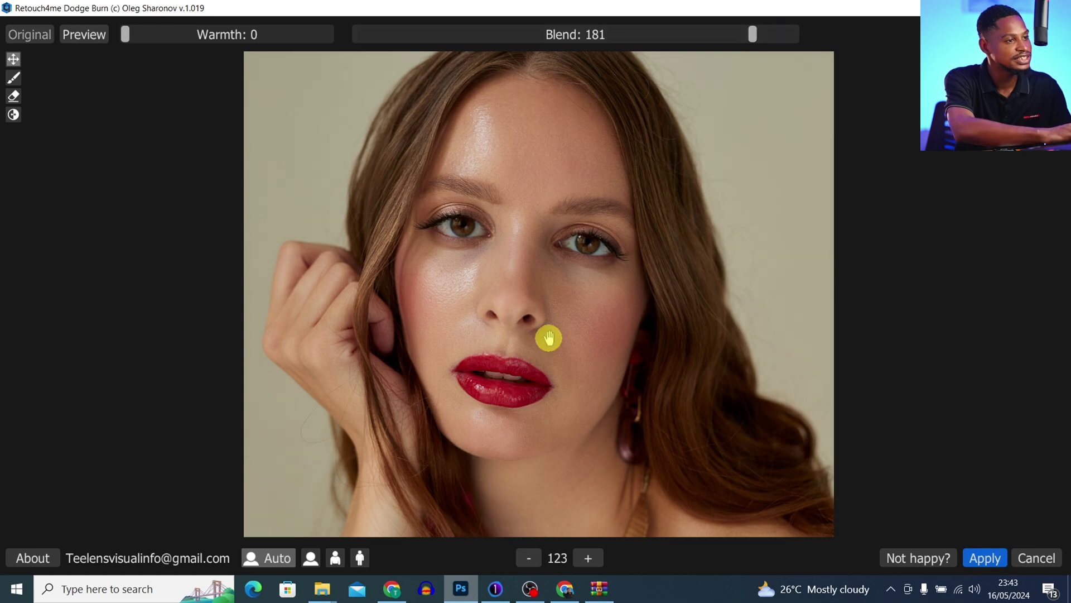
scroll(549, 338, down, 2)
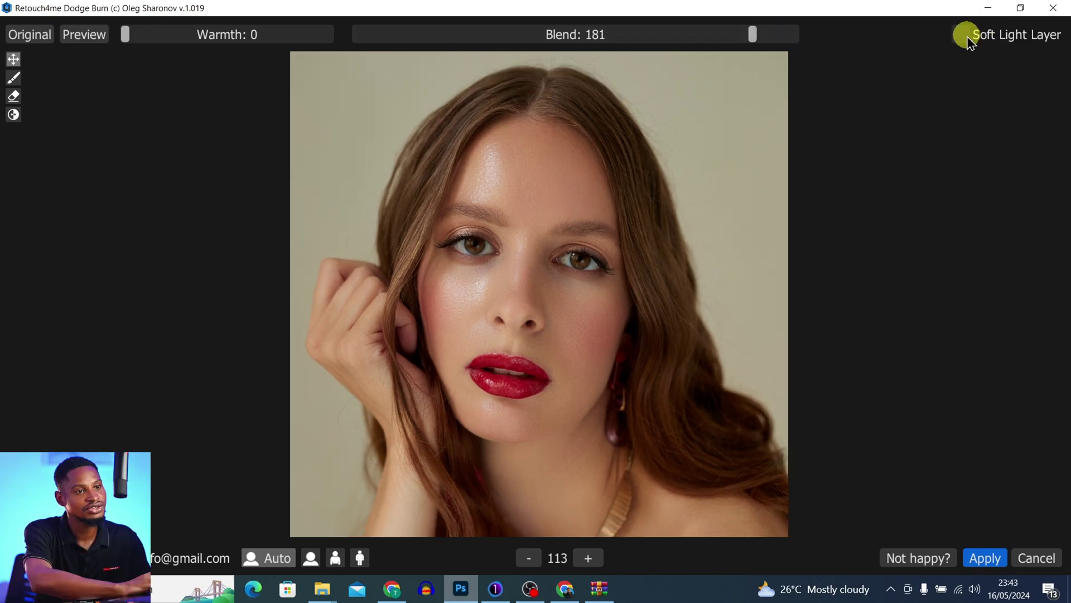
click(982, 556)
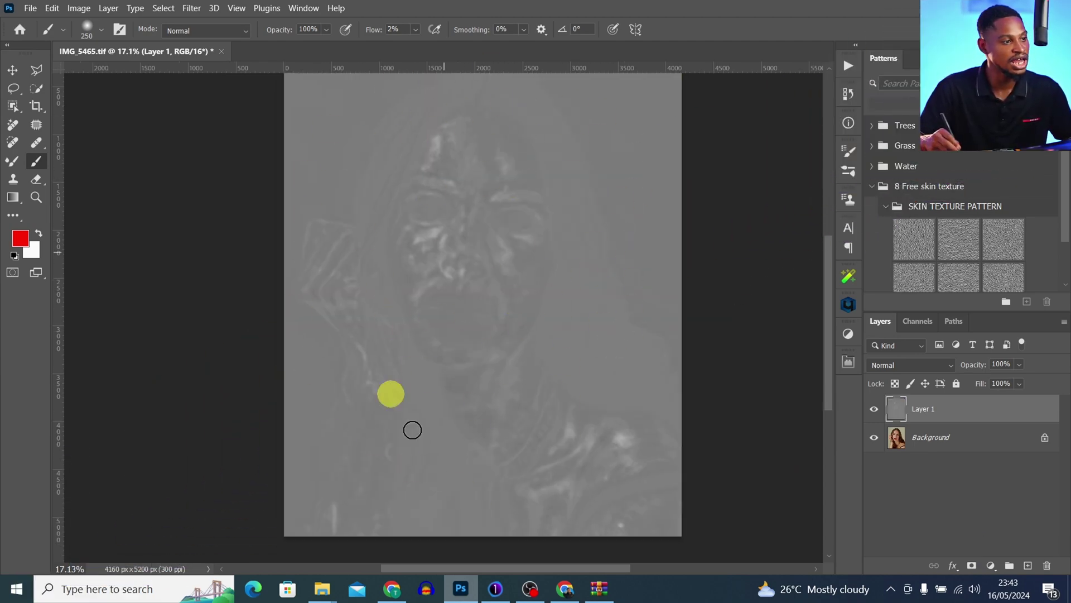
Change Layer 1's blend mode to Soft Light.
click(907, 365)
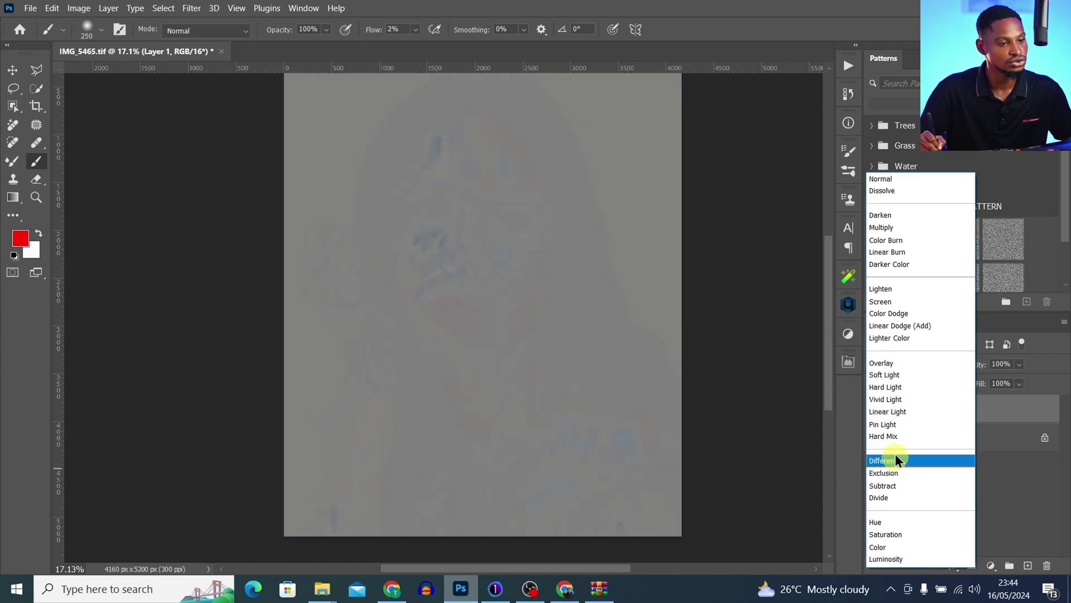
click(888, 374)
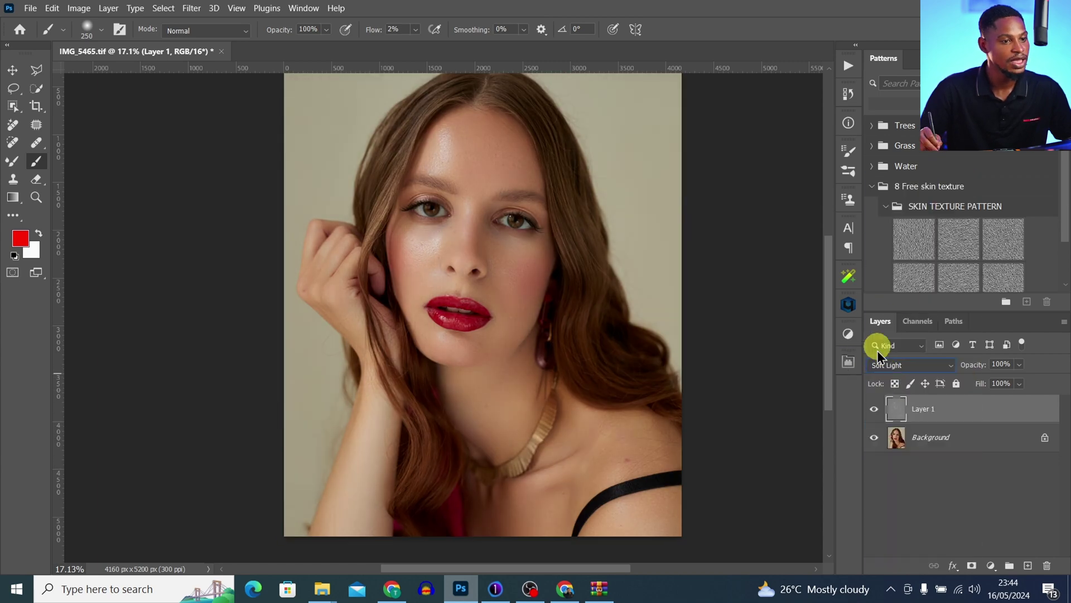